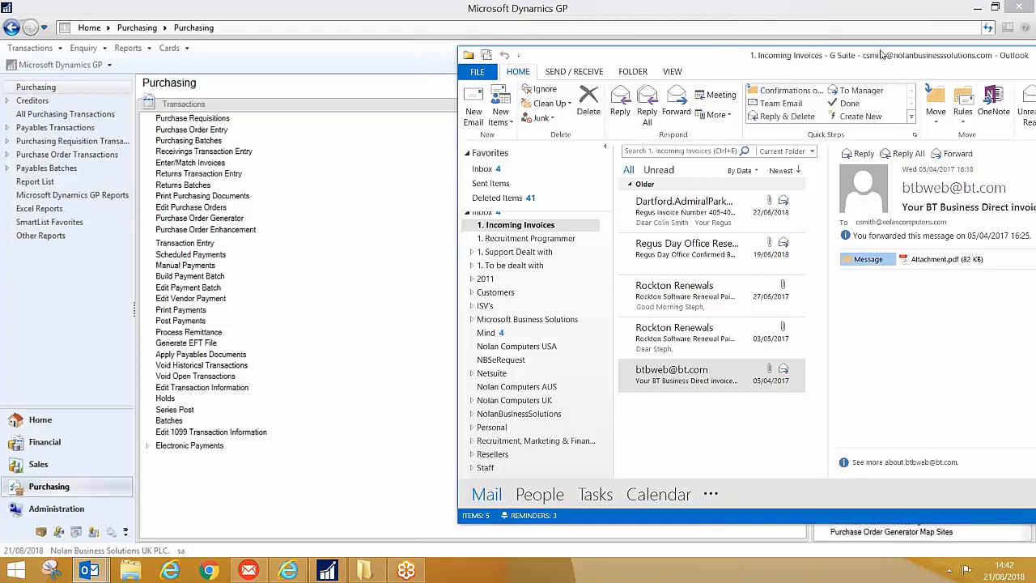
# Open the PDF attached to the BT Business Direct invoice email and place it beside the Dynamics GP purchasing list.
pyautogui.moveTo(854, 64); pyautogui.dragTo(802, 58)
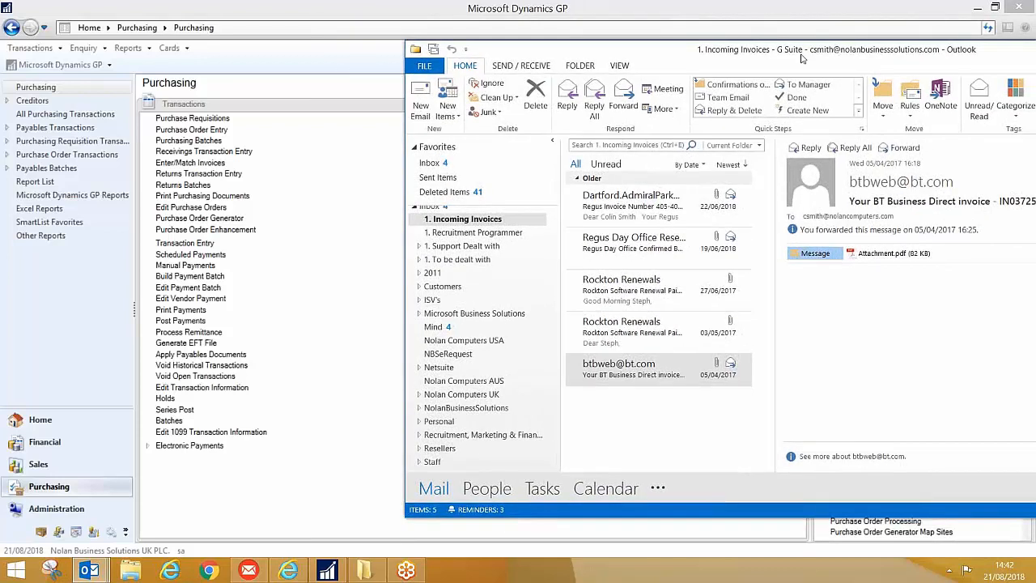
pyautogui.click(649, 370)
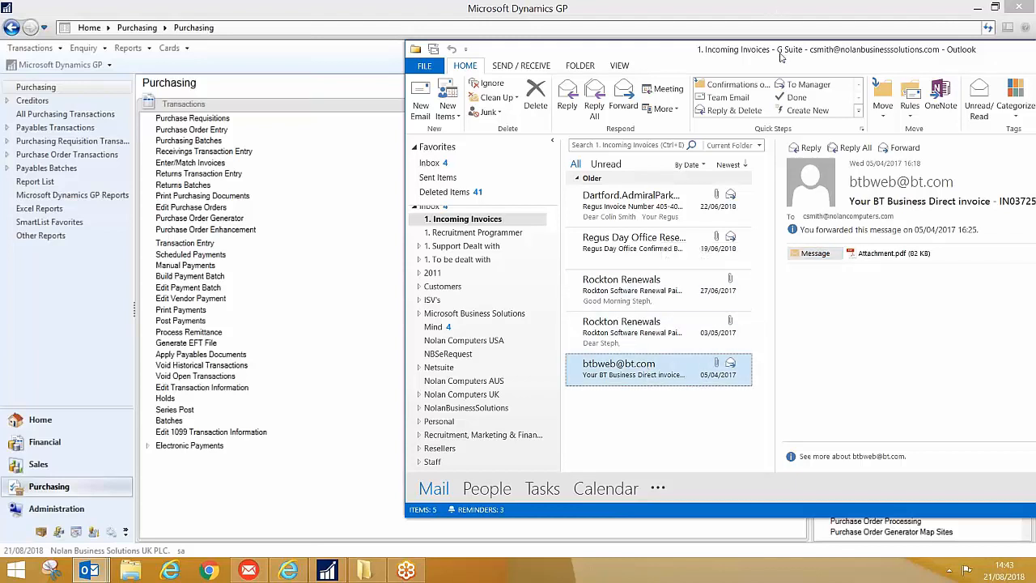
pyautogui.moveTo(781, 50); pyautogui.dragTo(716, 49)
pyautogui.doubleClick(833, 255)
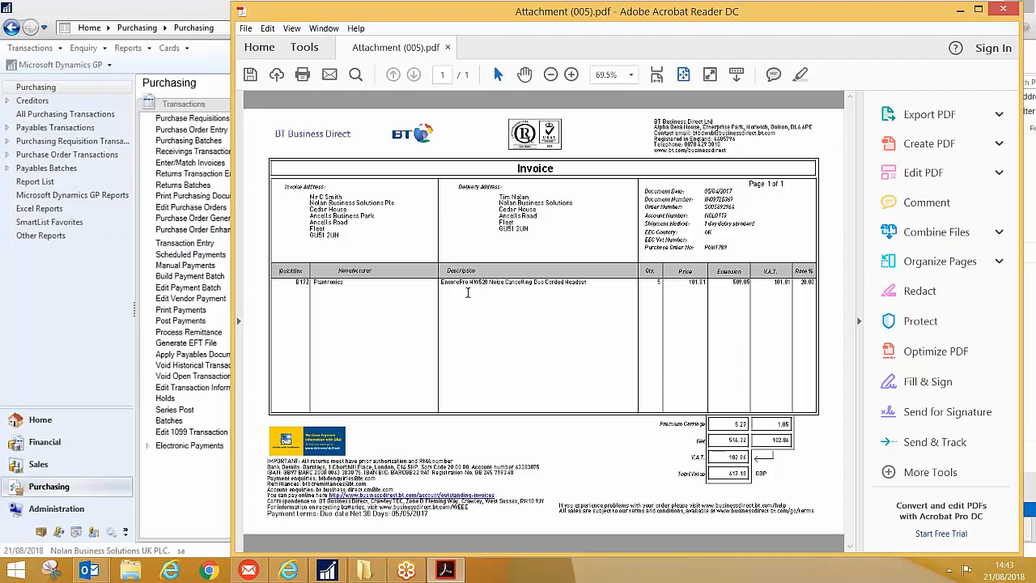
pyautogui.moveTo(454, 17); pyautogui.dragTo(696, 36)
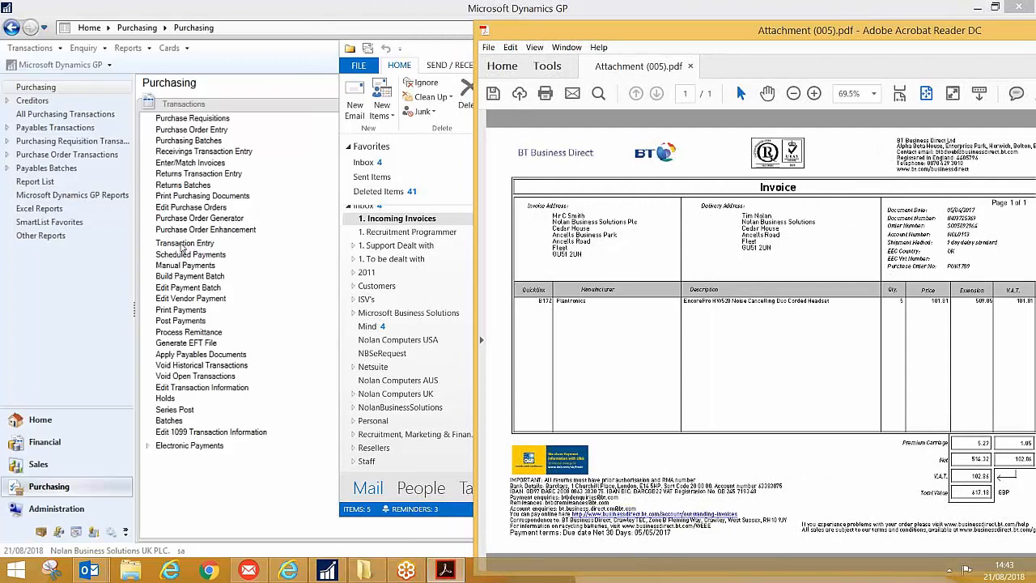
# Start a new payables transaction entry of type Invoice with the description "Plantranoics Headset".
pyautogui.click(184, 243)
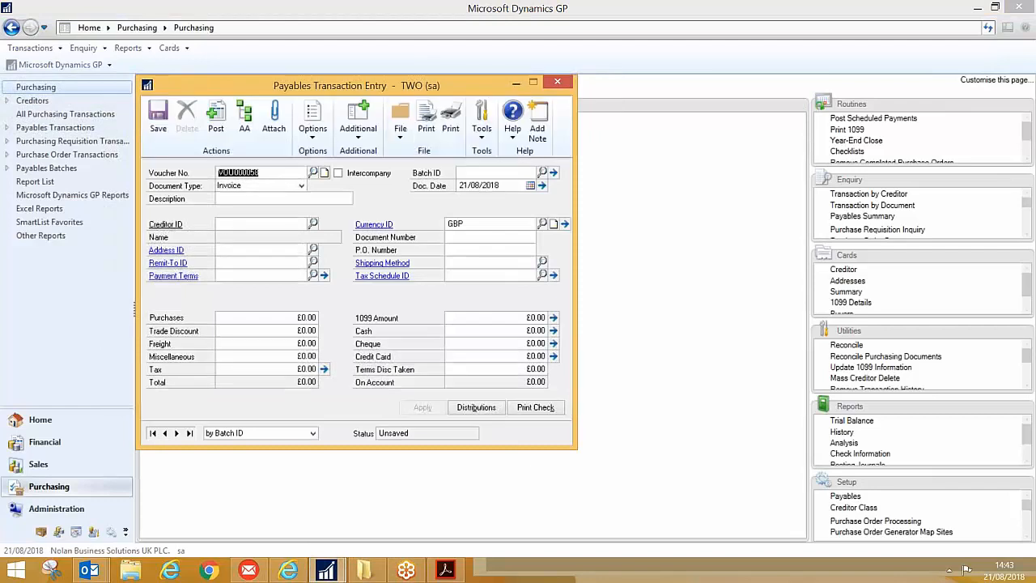
pyautogui.press('Tab')
pyautogui.press('Tab')
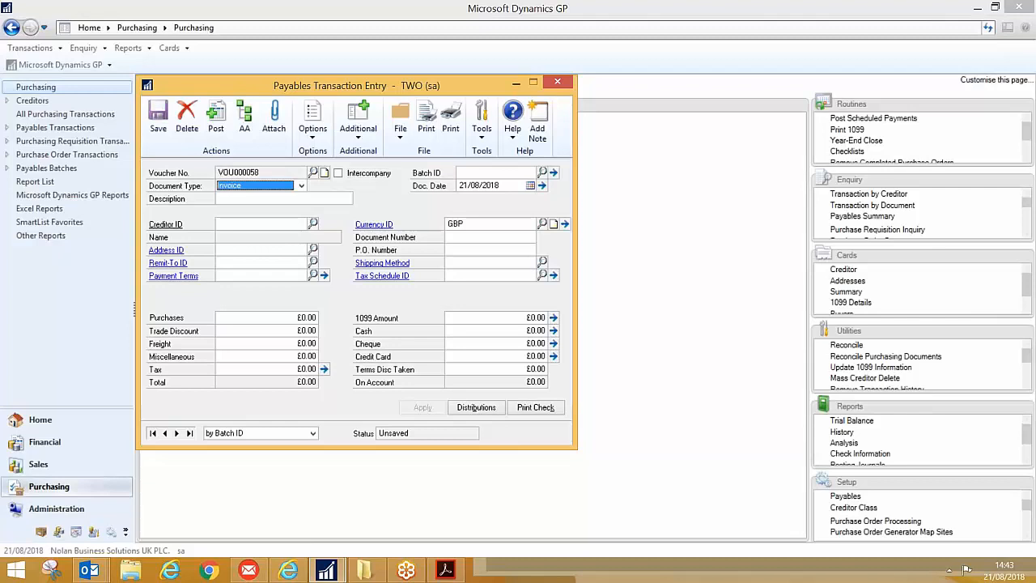
pyautogui.write('Pla')
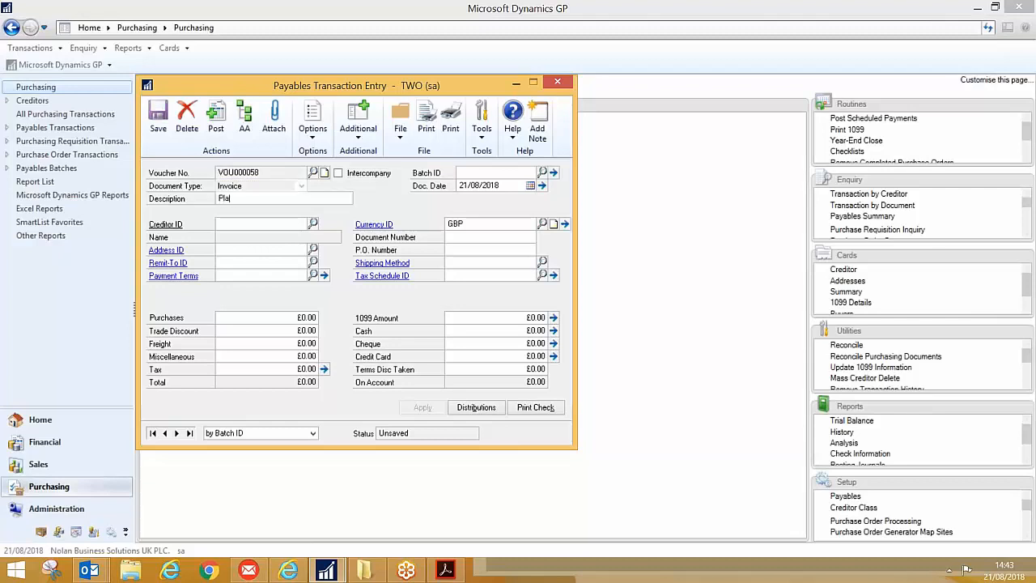
pyautogui.write('ntranocs Heads')
pyautogui.write('et')
# Assign the payables invoice to batch CS2108.
pyautogui.write('CS')
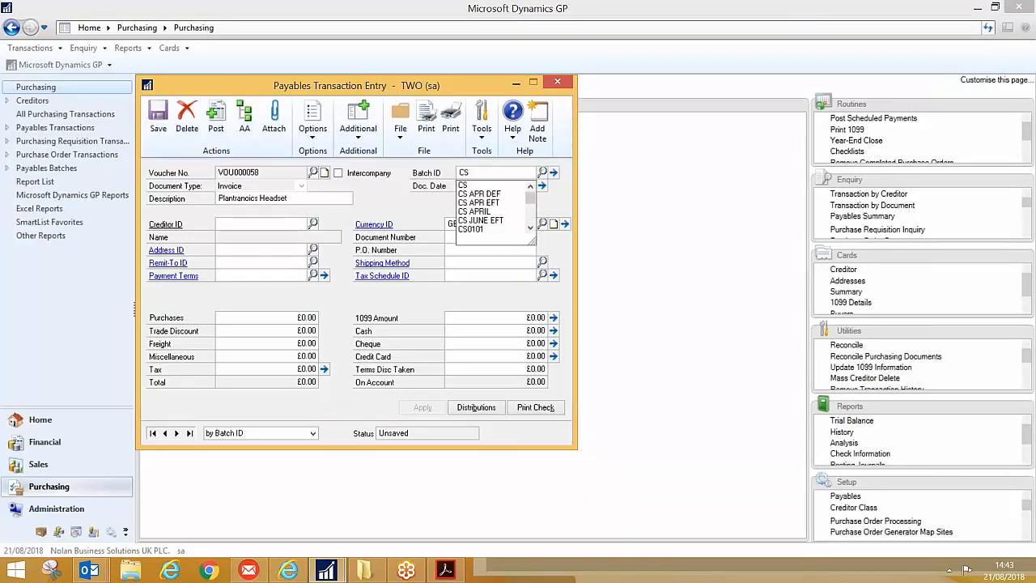
pyautogui.write('2108')
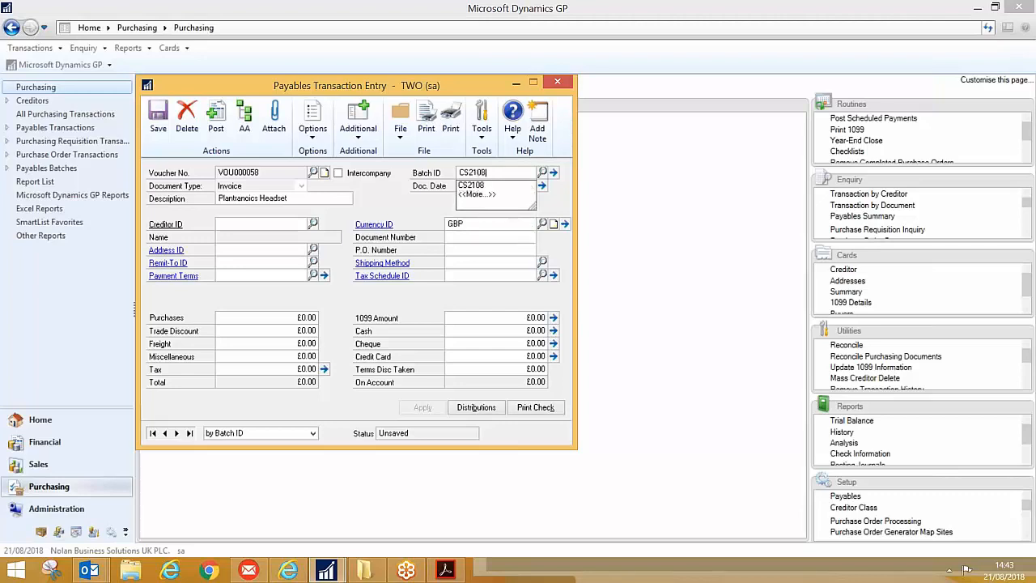
pyautogui.press('Tab')
pyautogui.press('Return')
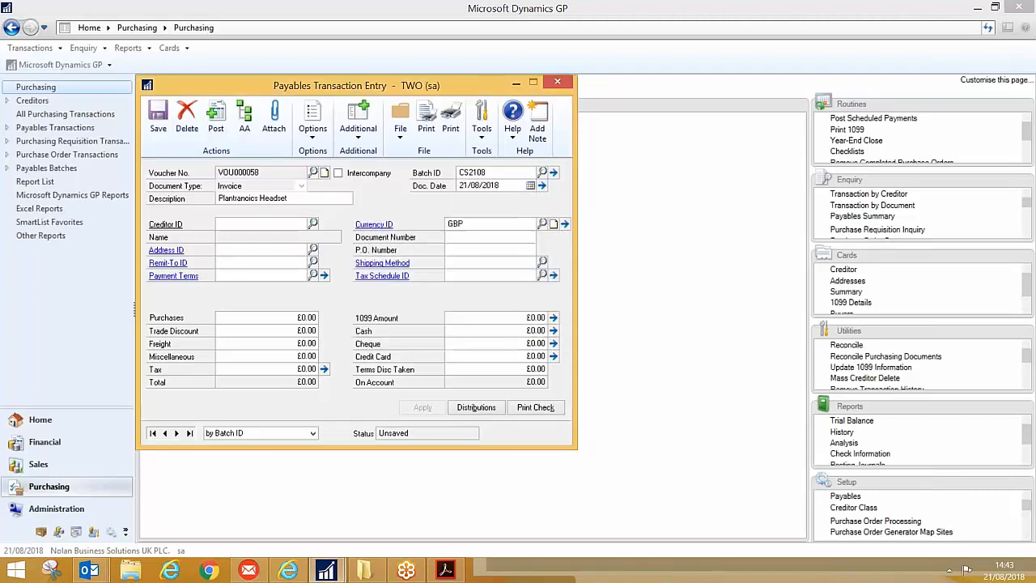
# Set the invoice's creditor to BT Business Direct, ID BTBUSINE001.
pyautogui.hotkey('ctrl', 's')
pyautogui.press('Tab')
pyautogui.press('Tab')
pyautogui.write('BT')
pyautogui.press('Down')
pyautogui.press('Tab')
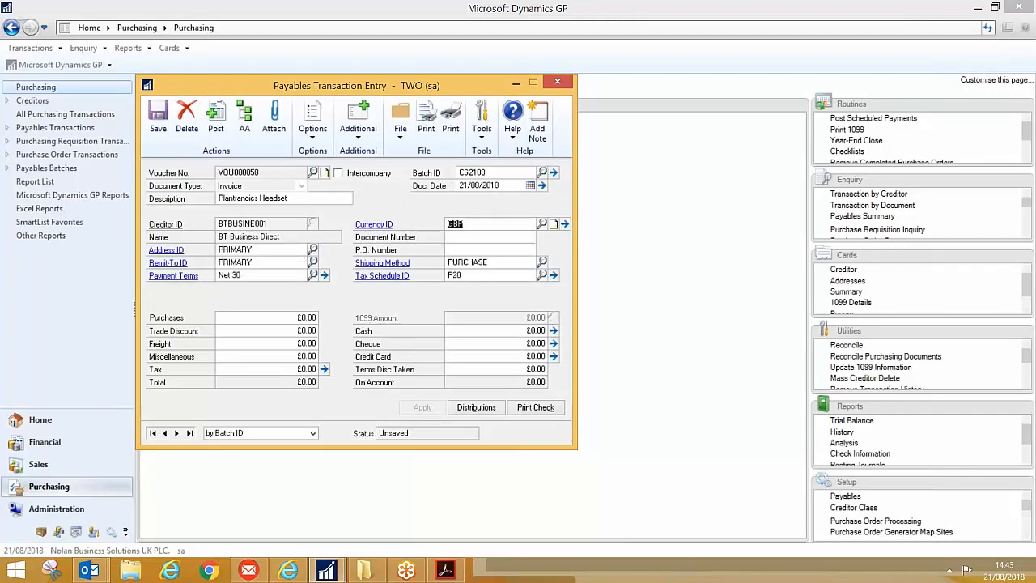
# Consult the PDF invoice and enter IN3725369 as the transaction's document number.
pyautogui.press('Tab')
pyautogui.click(445, 571)
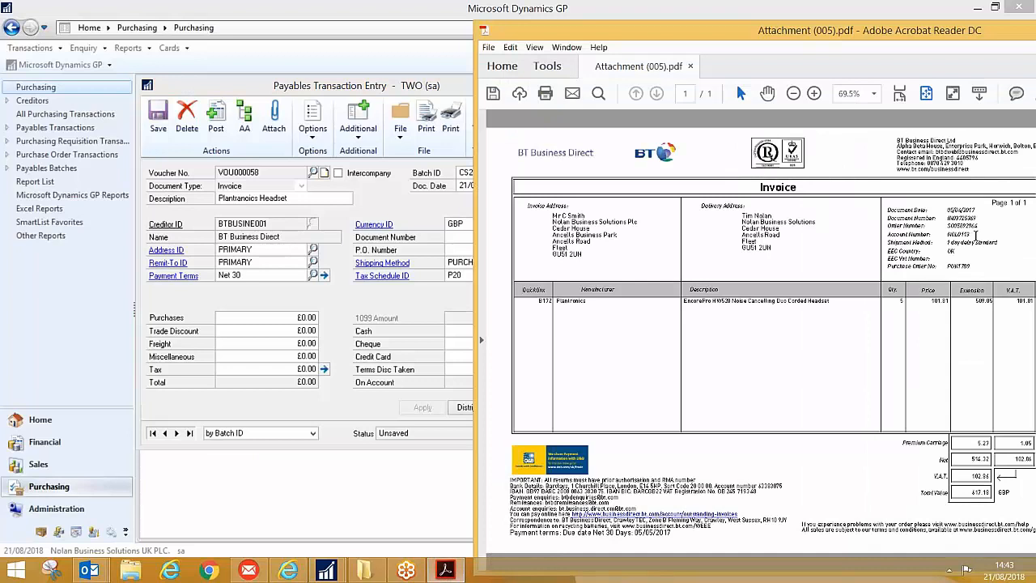
pyautogui.click(451, 237)
pyautogui.write('IN3')
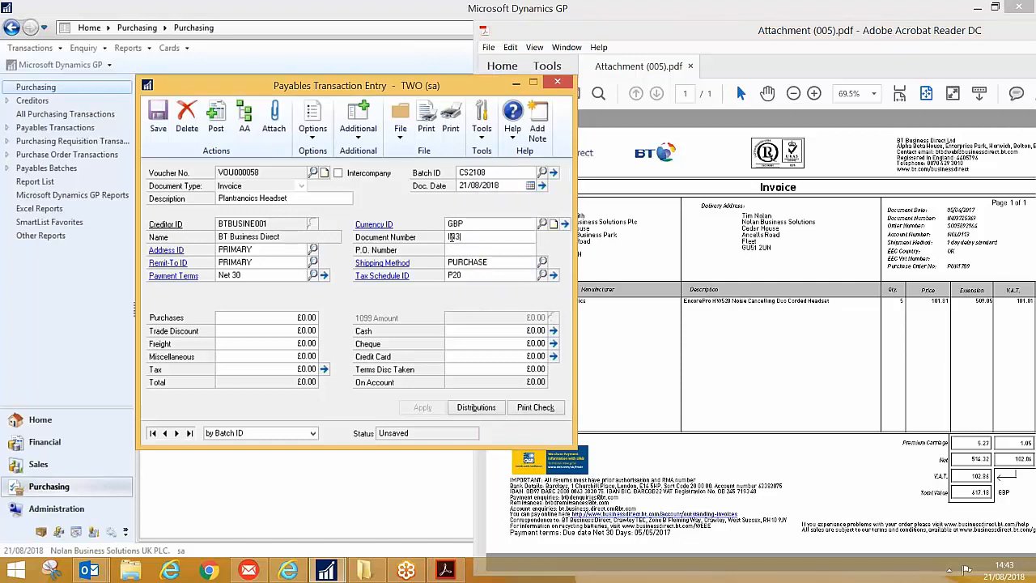
pyautogui.write('725369')
pyautogui.press('Tab')
pyautogui.press('Tab')
pyautogui.press('Tab')
pyautogui.press('Tab')
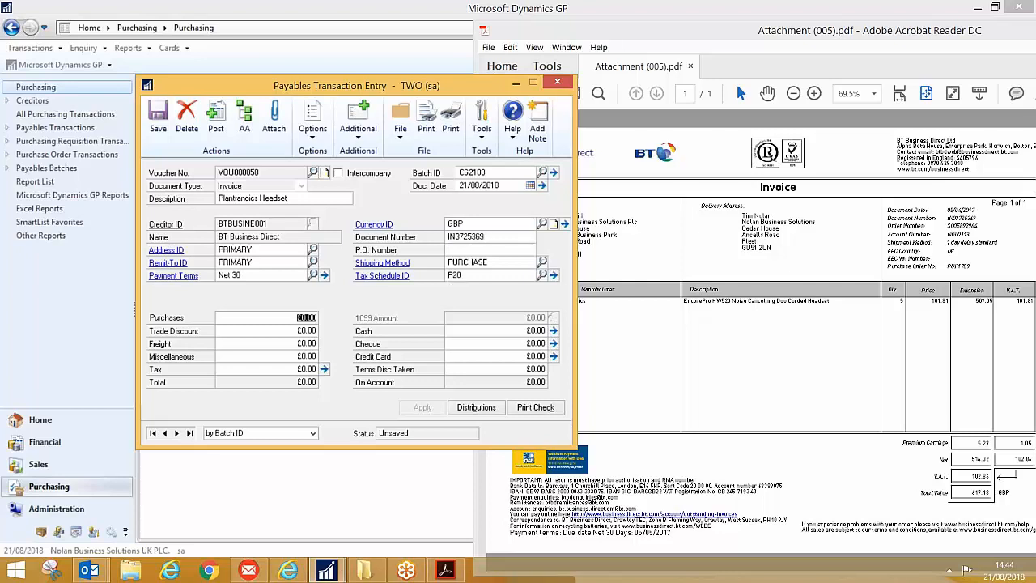
# Enter a purchases amount of £514.32 for the invoice.
pyautogui.write('5.14')
pyautogui.write('.3')
pyautogui.write('2')
pyautogui.press('Tab')
pyautogui.press('Tab')
pyautogui.press('Tab')
pyautogui.press('Tab')
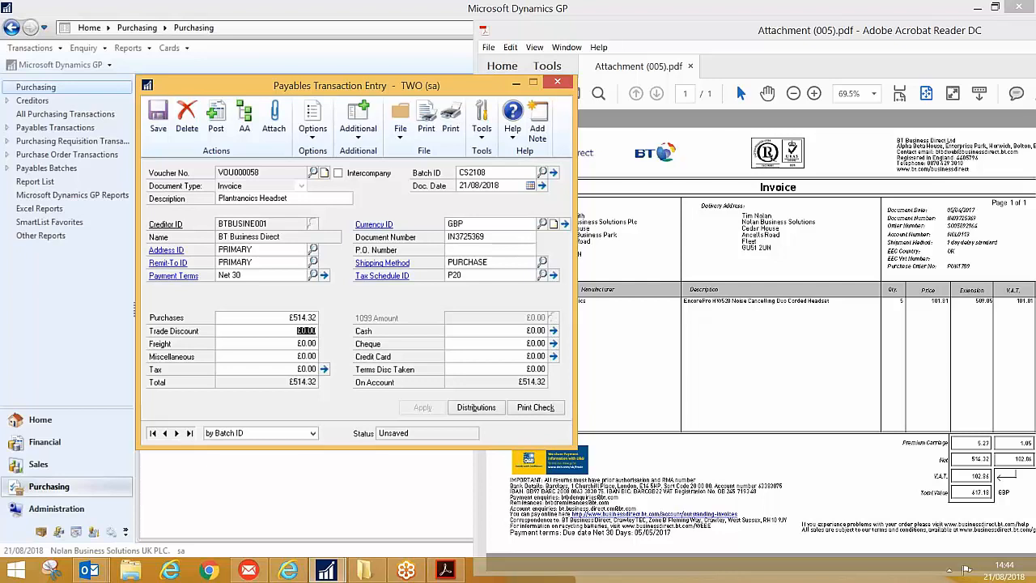
# Correct the invoice's tax to £102.86, matching the P20 tax detail amount to it.
pyautogui.click(312, 368)
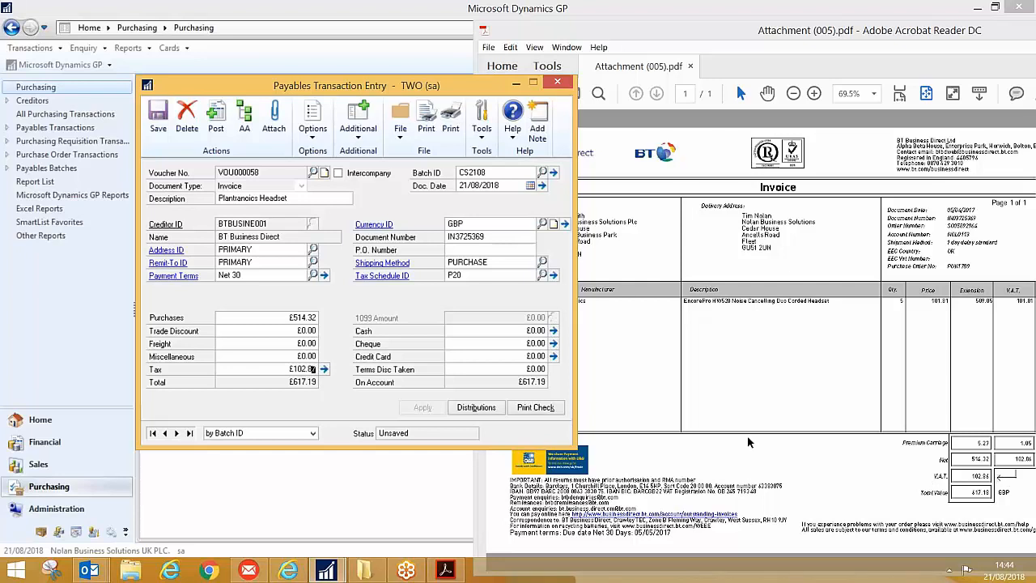
pyautogui.write('6')
pyautogui.press('Tab')
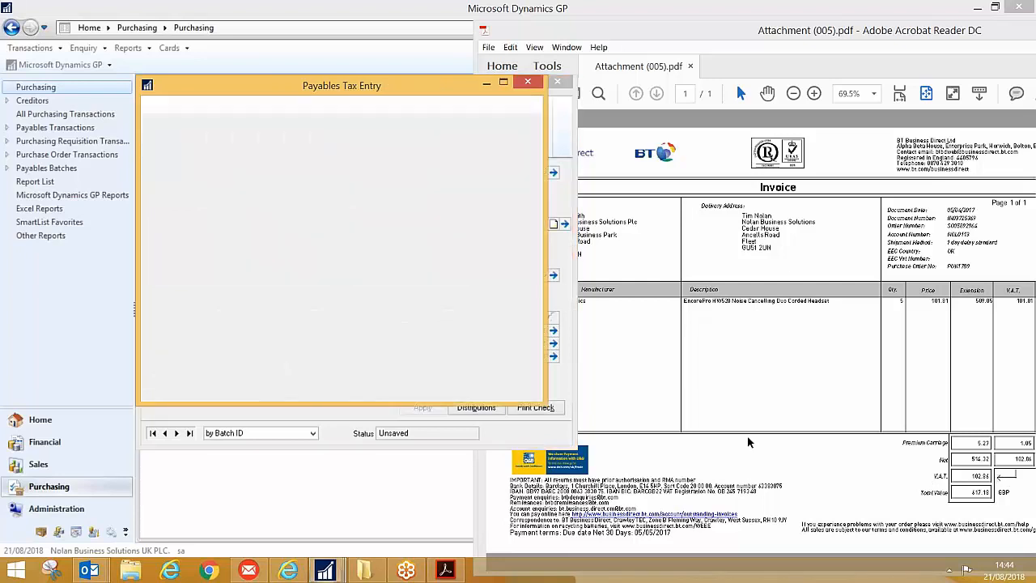
pyautogui.click(520, 253)
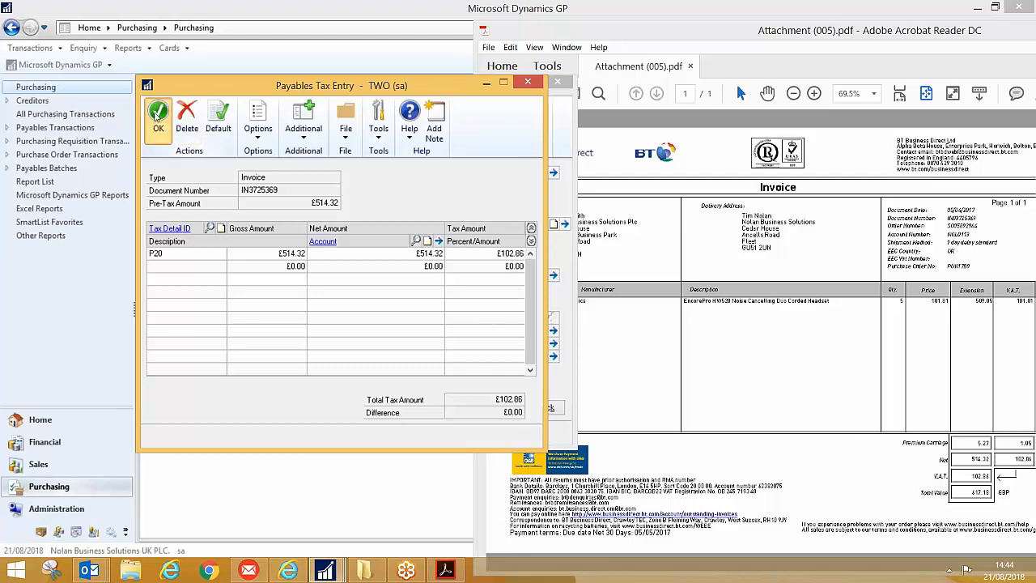
pyautogui.click(157, 115)
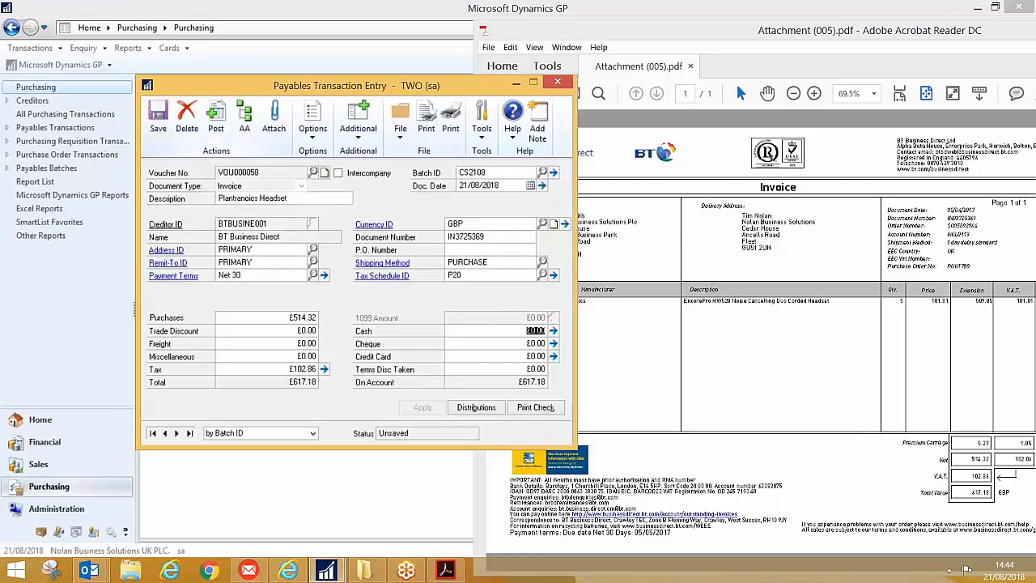
# Review and accept the invoice's account distributions and its eRequest approval settings.
pyautogui.click(481, 411)
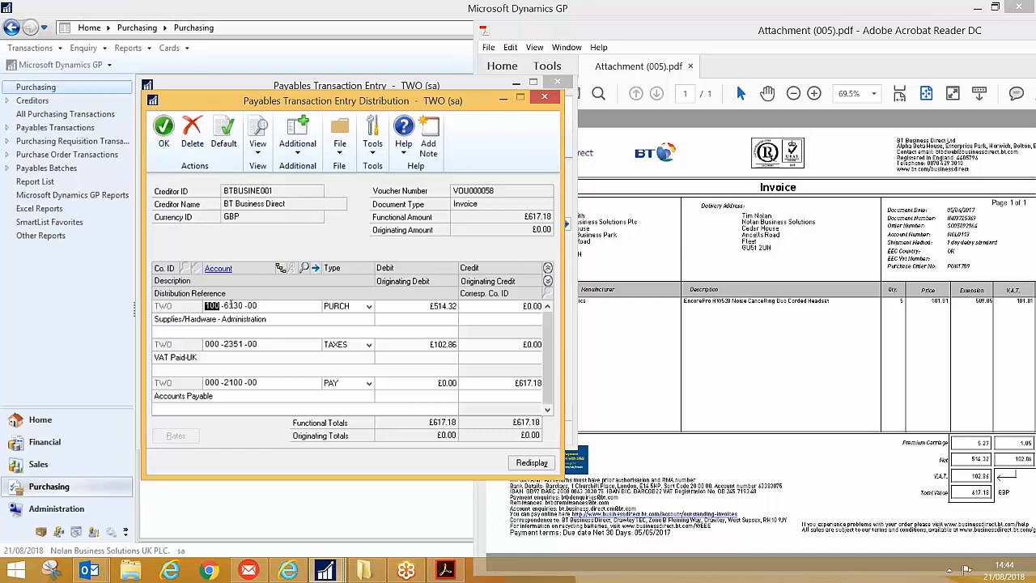
pyautogui.click(156, 137)
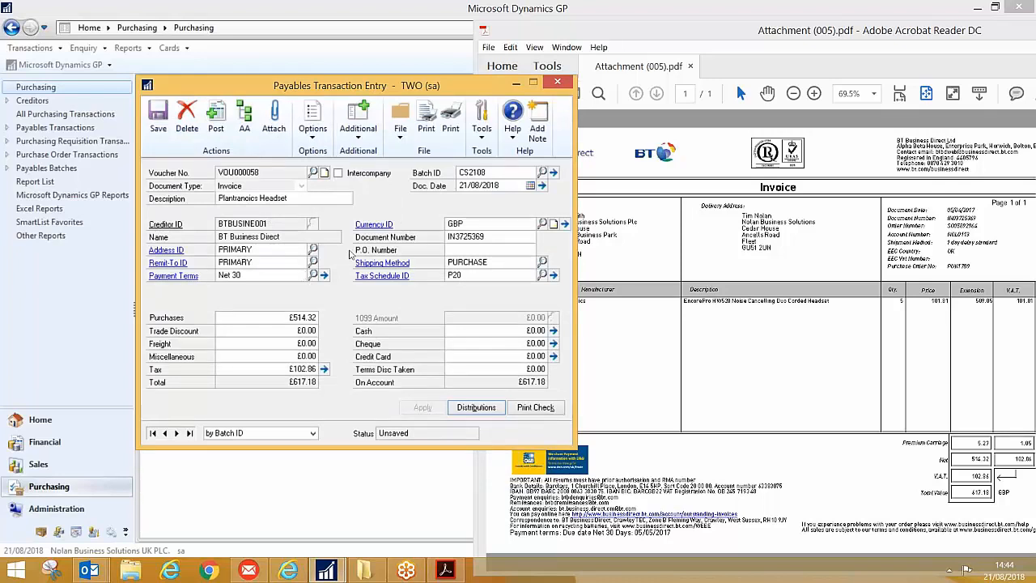
pyautogui.click(368, 130)
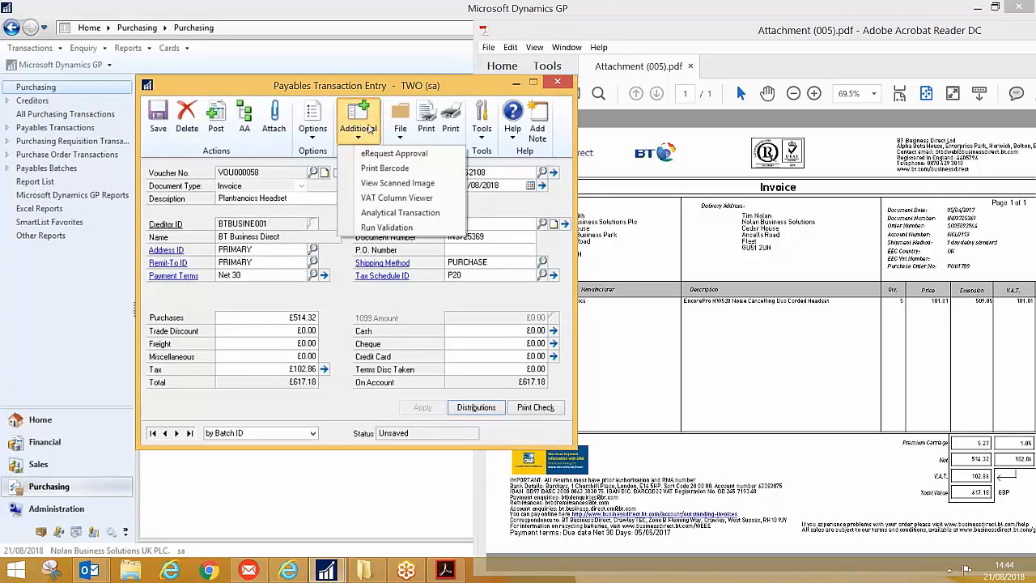
pyautogui.click(394, 154)
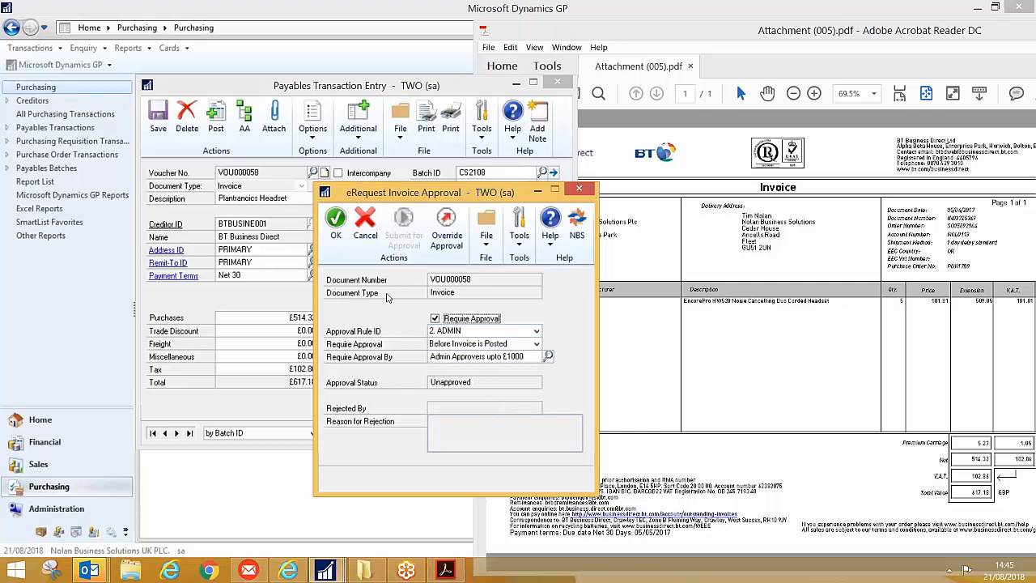
pyautogui.click(336, 221)
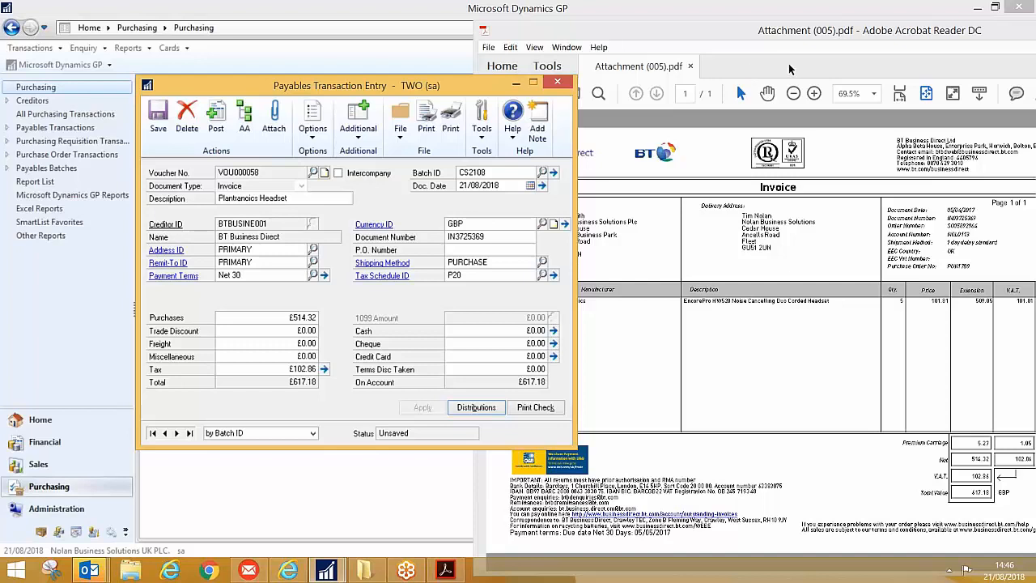
# Close the invoice PDF and open document attachment management for the payables invoice.
pyautogui.moveTo(783, 34); pyautogui.dragTo(818, 36)
pyautogui.moveTo(745, 51); pyautogui.dragTo(577, 64)
pyautogui.click(939, 64)
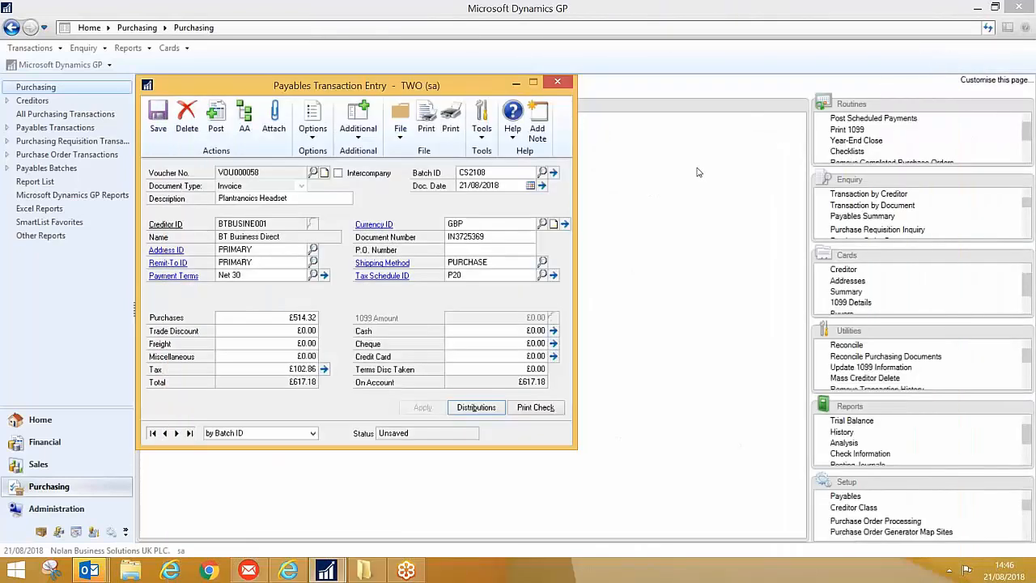
pyautogui.click(275, 125)
pyautogui.click(450, 326)
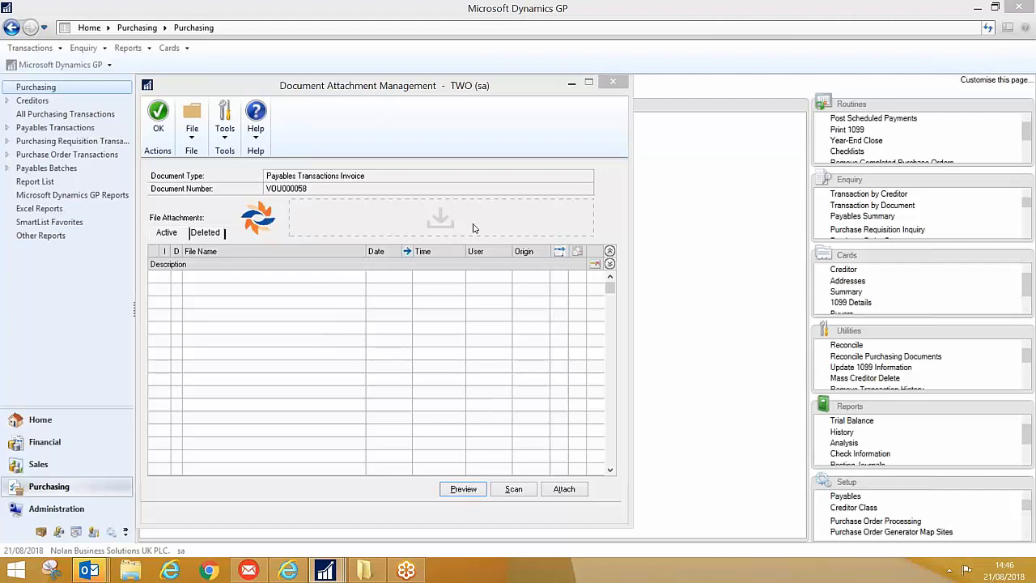
# Attach Attachment.pdf from the BT Business Direct email in Outlook to the payables invoice.
pyautogui.moveTo(89, 572)
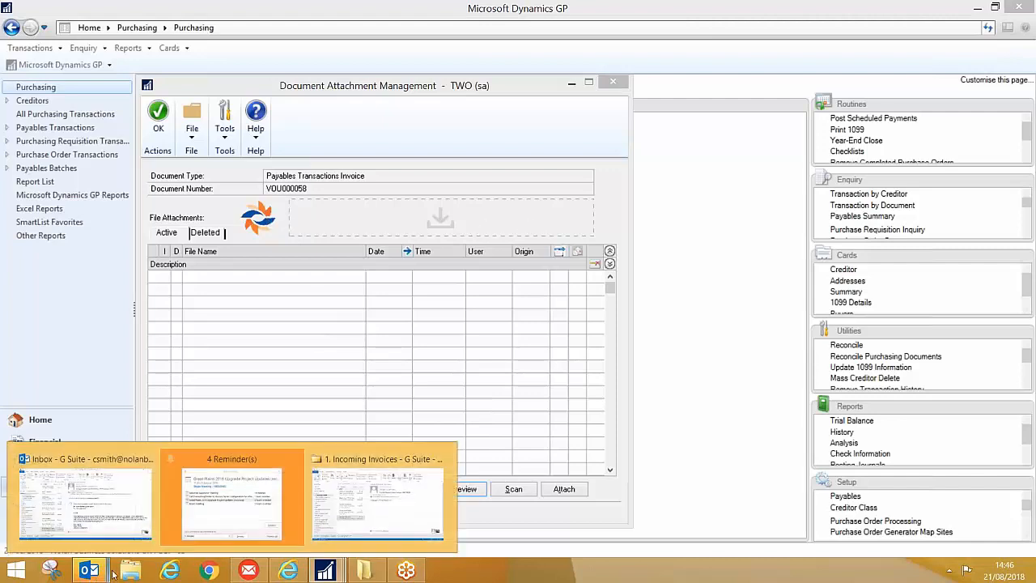
pyautogui.click(392, 515)
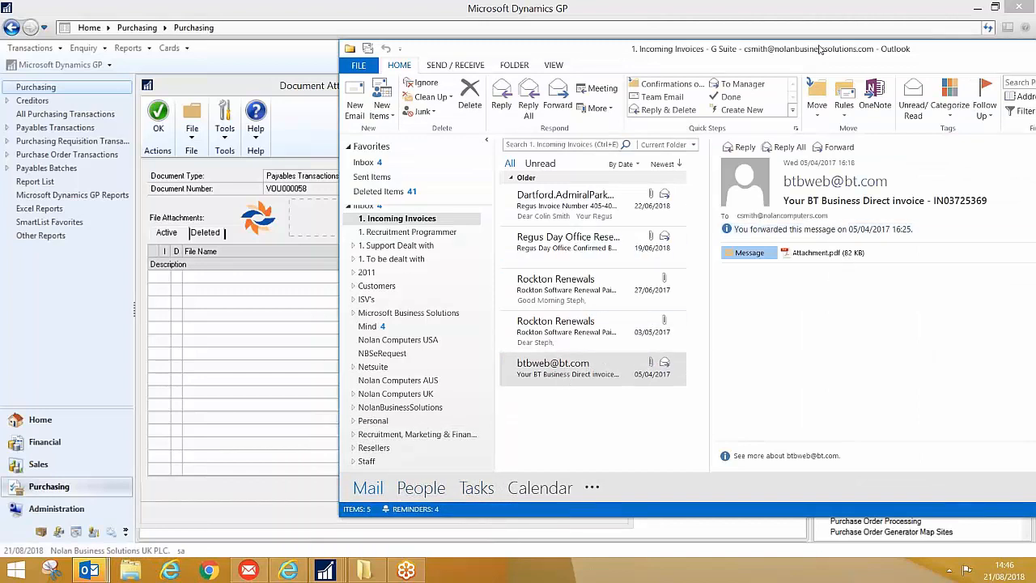
pyautogui.moveTo(820, 51); pyautogui.dragTo(888, 59)
pyautogui.moveTo(886, 263); pyautogui.dragTo(362, 222)
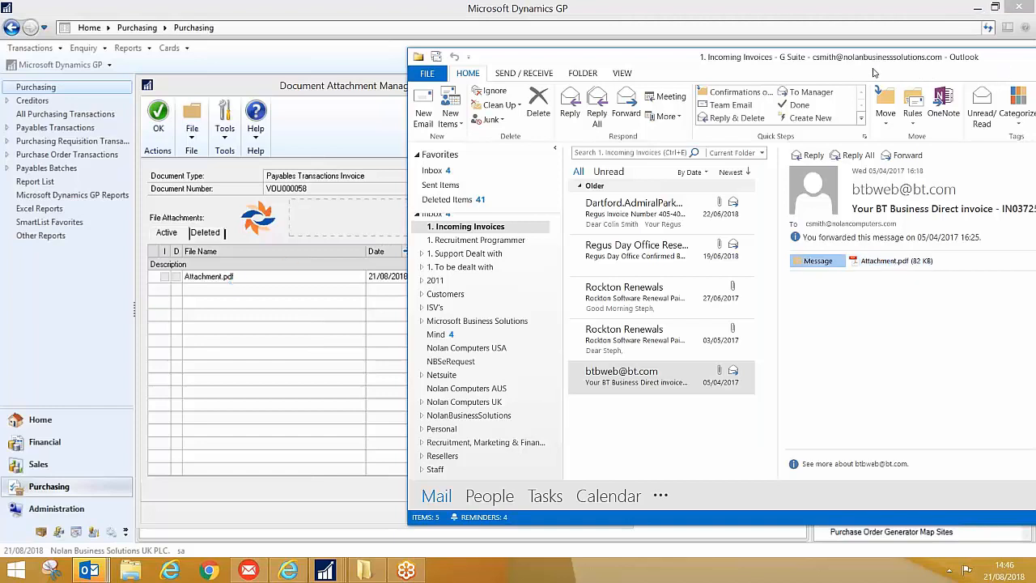
# Attach auricular-plantronics-encorepro-hw520v.jpg from the DocAttach folder in File Explorer to the payables invoice.
pyautogui.moveTo(935, 61); pyautogui.dragTo(772, 61)
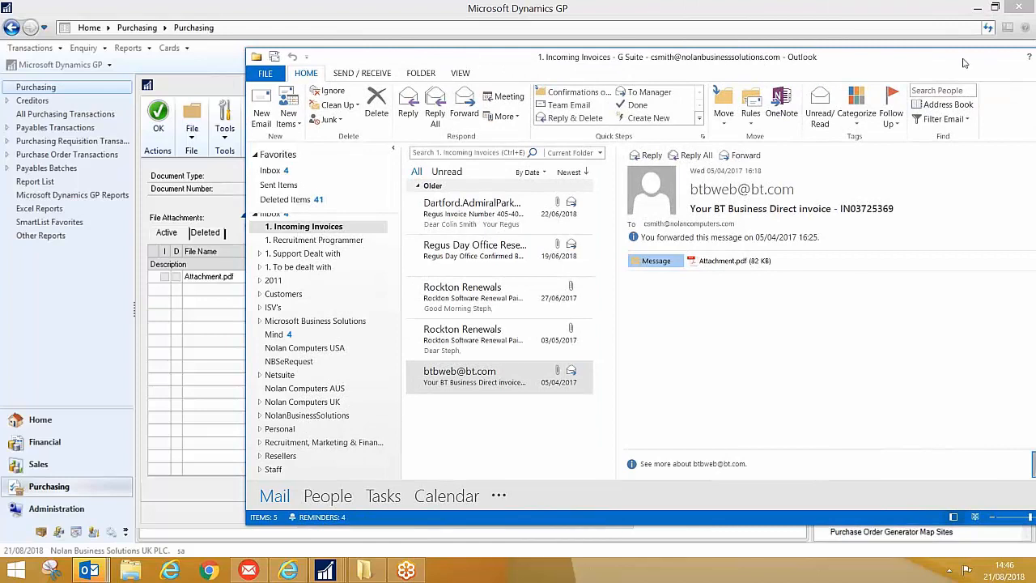
pyautogui.moveTo(963, 62); pyautogui.dragTo(897, 66)
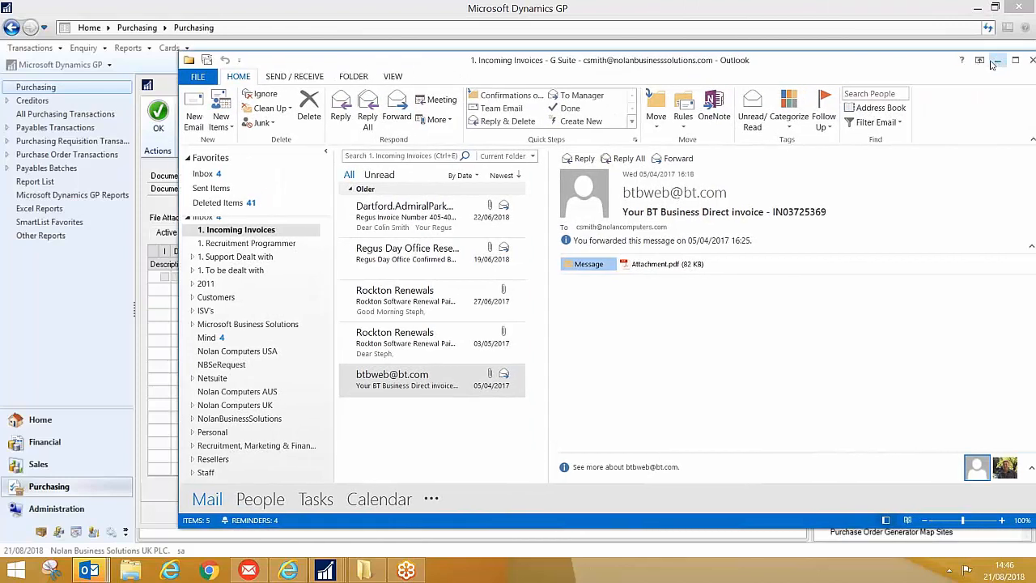
pyautogui.moveTo(438, 65); pyautogui.dragTo(687, 62)
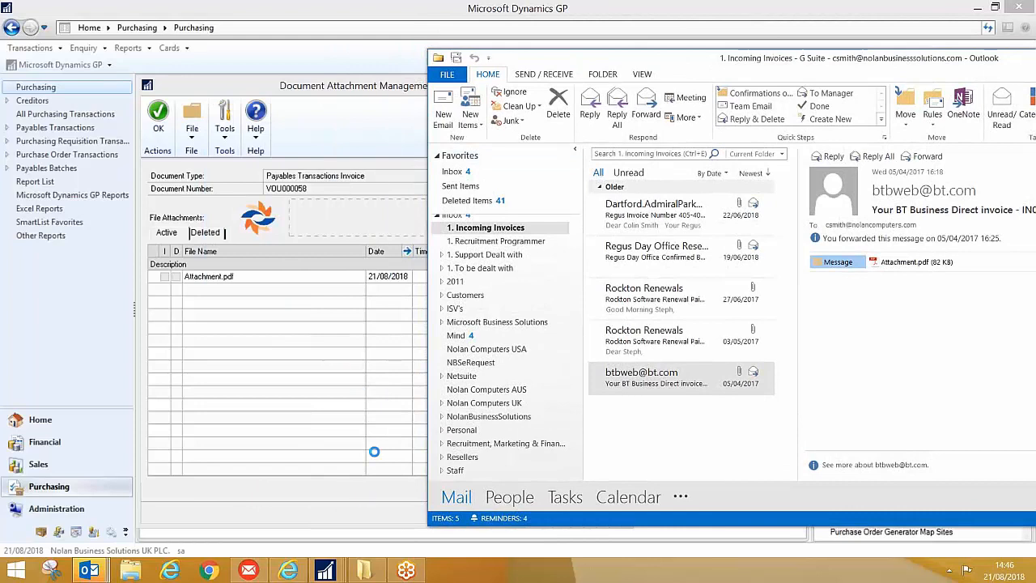
pyautogui.click(366, 572)
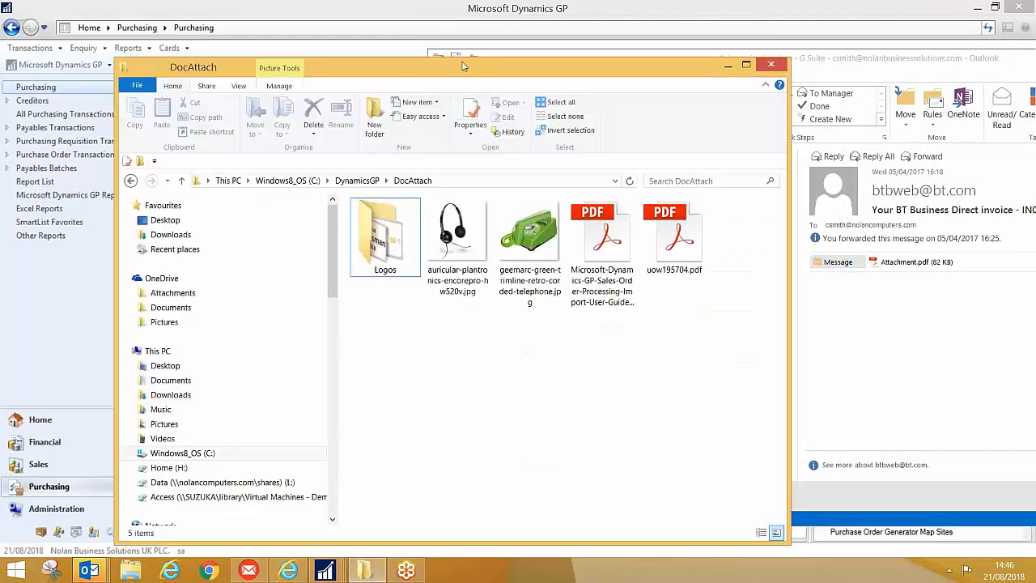
pyautogui.moveTo(474, 71); pyautogui.dragTo(867, 67)
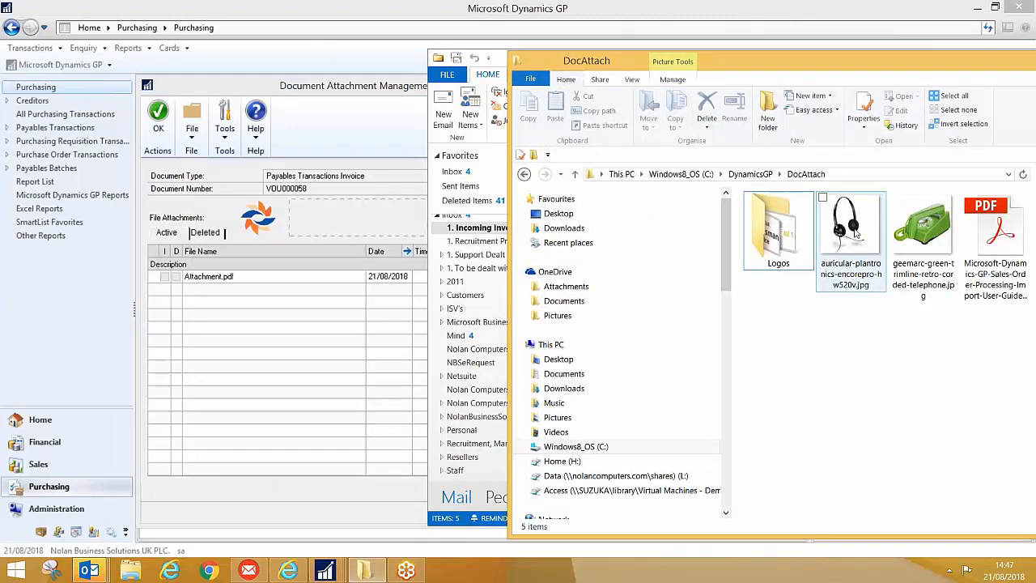
pyautogui.moveTo(855, 235); pyautogui.dragTo(356, 217)
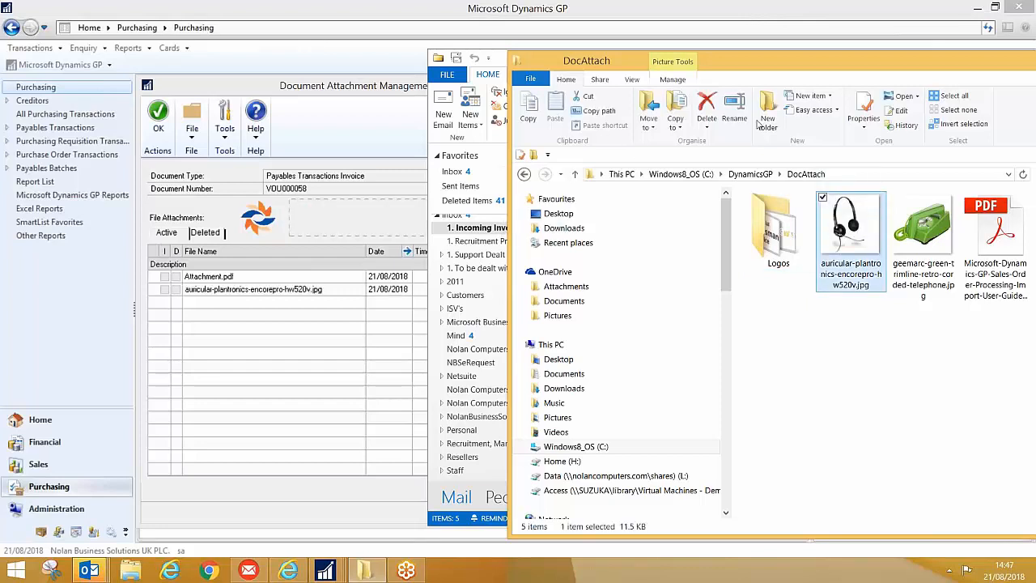
# Return to the payables invoice's document attachments and preview both Attachment.pdf and auricular-plantronics-encorepro-hw520v.jpg.
pyautogui.moveTo(927, 65); pyautogui.dragTo(693, 73)
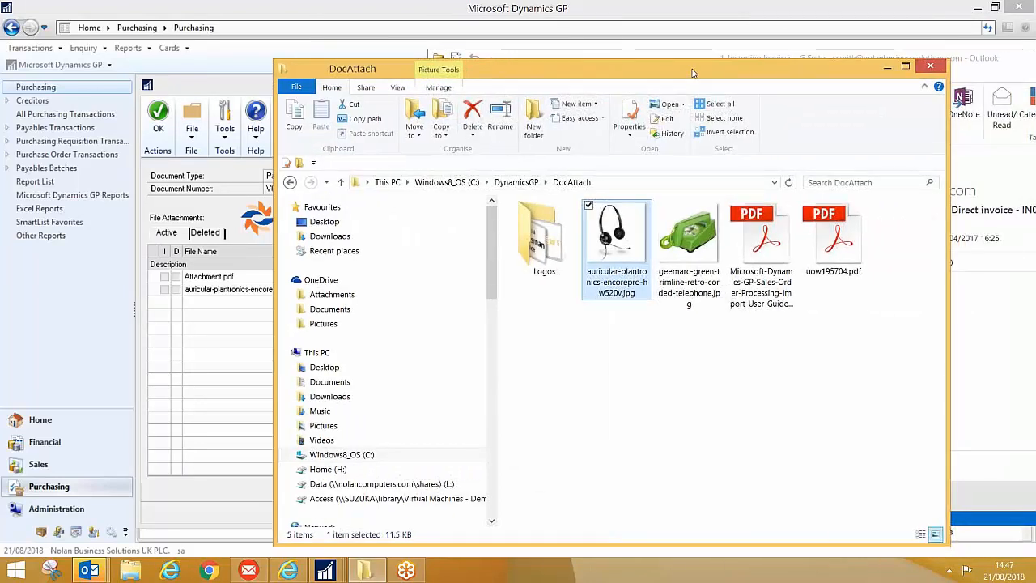
pyautogui.click(888, 67)
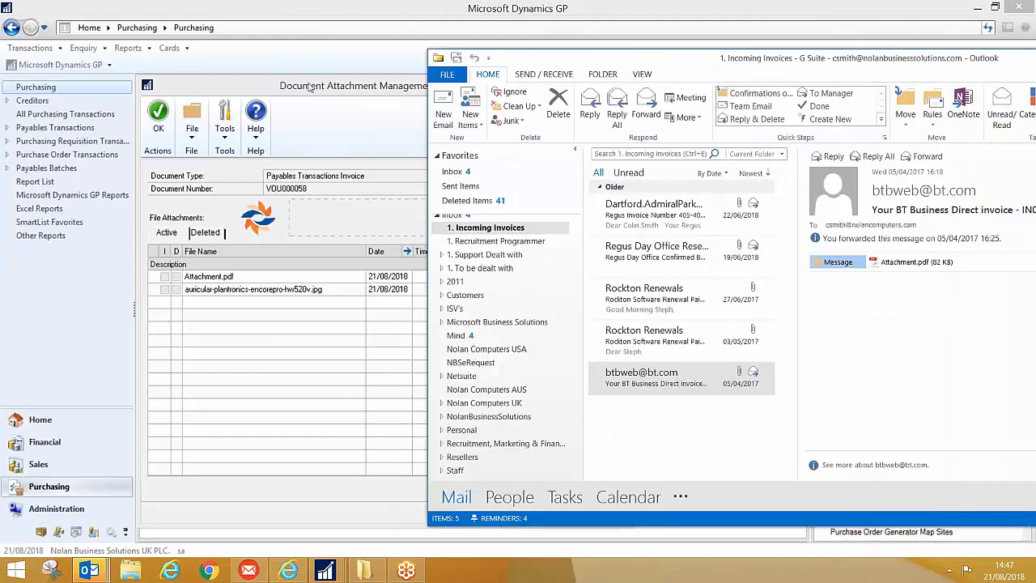
pyautogui.click(310, 89)
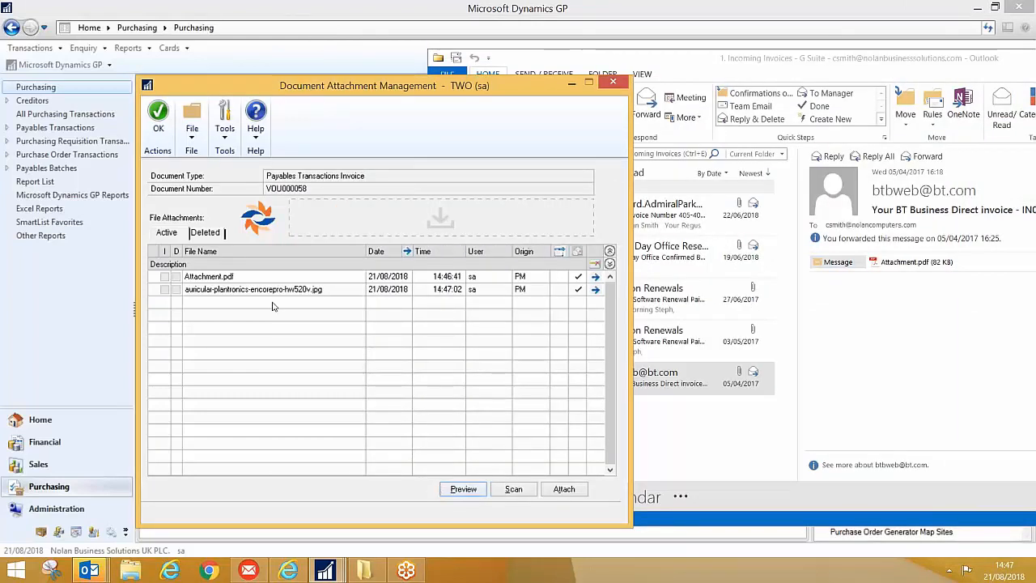
pyautogui.click(203, 276)
pyautogui.click(463, 490)
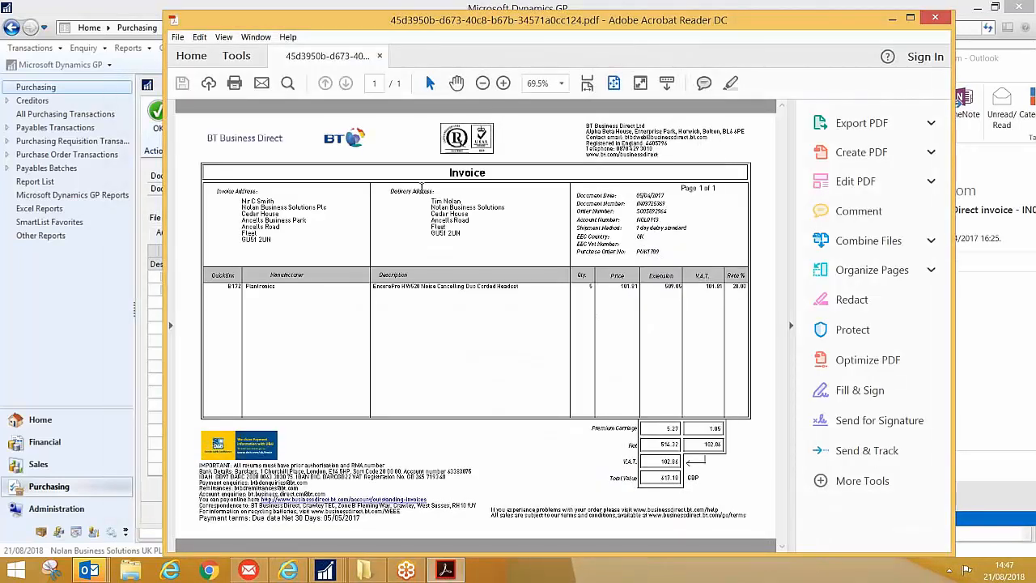
pyautogui.click(936, 17)
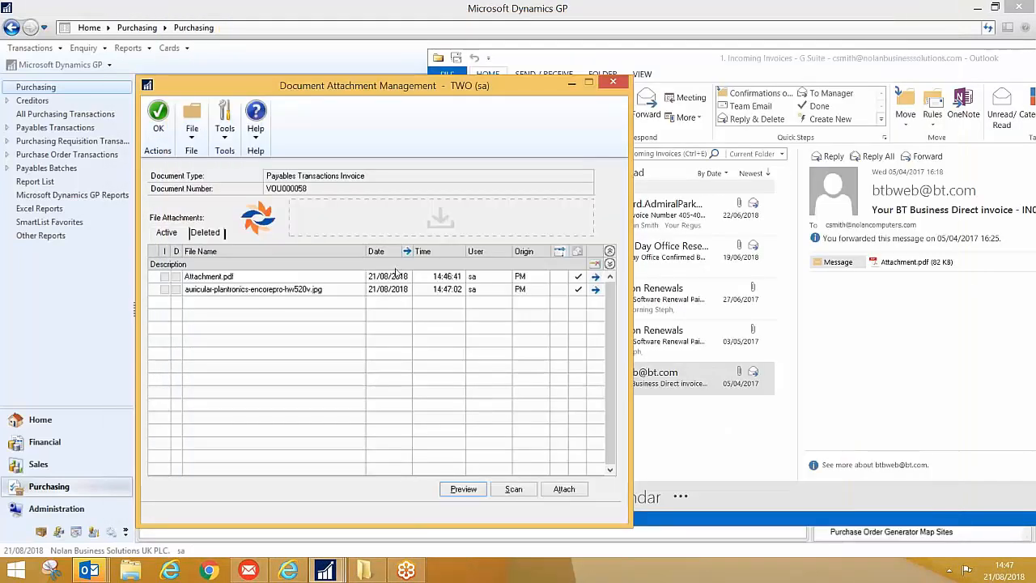
pyautogui.click(236, 289)
pyautogui.click(472, 490)
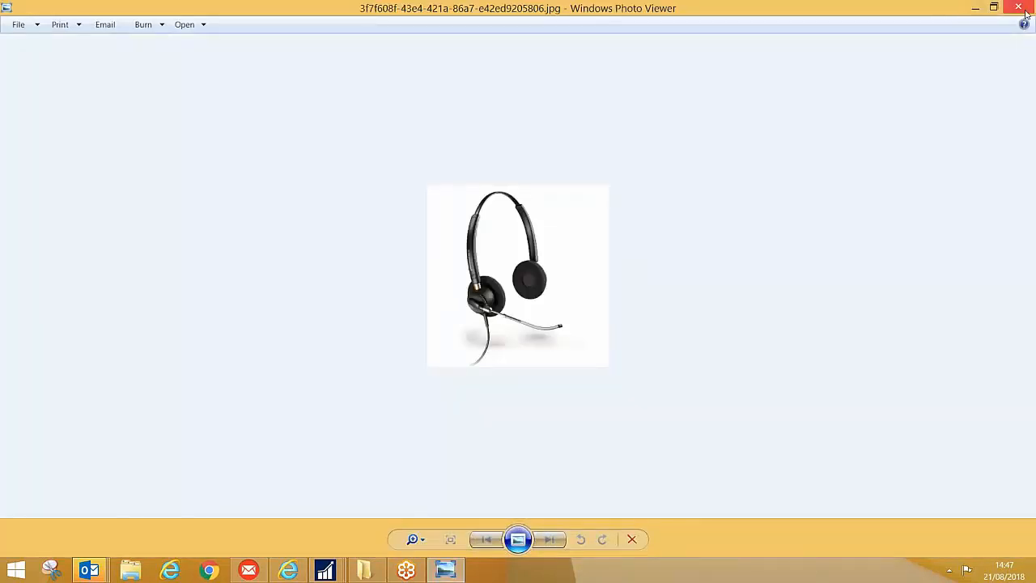
pyautogui.click(1023, 9)
# Accept the document attachments, clear Outlook out of the way and save the BT Business Direct invoice in Payables Transaction Entry.
pyautogui.click(158, 114)
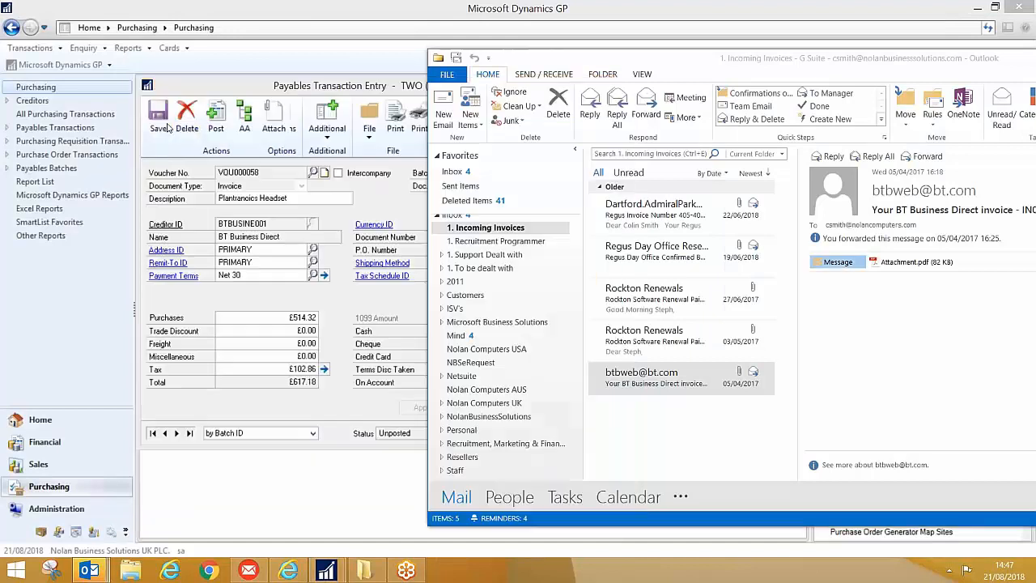
pyautogui.moveTo(933, 63); pyautogui.dragTo(698, 67)
pyautogui.click(1015, 66)
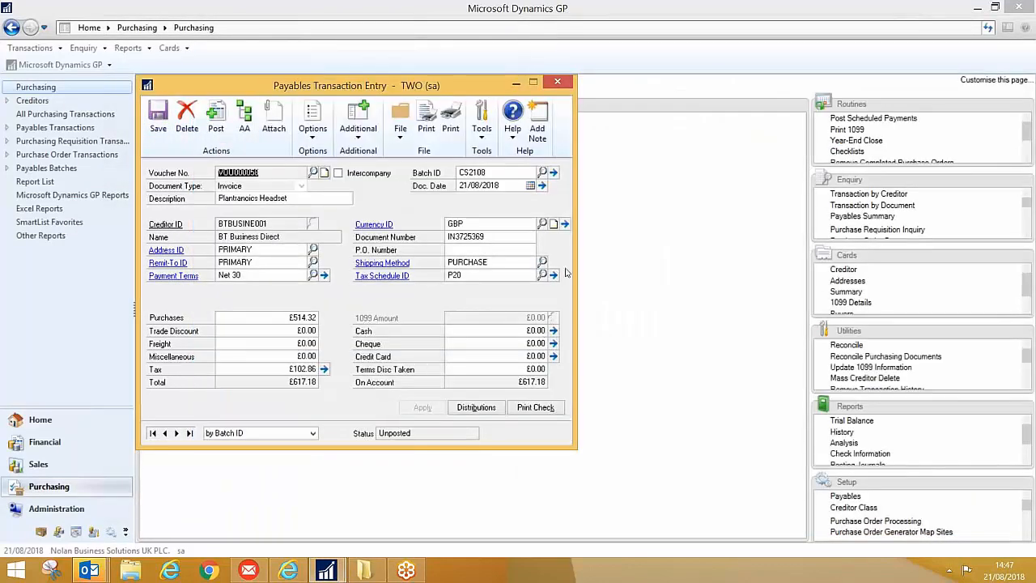
pyautogui.click(162, 117)
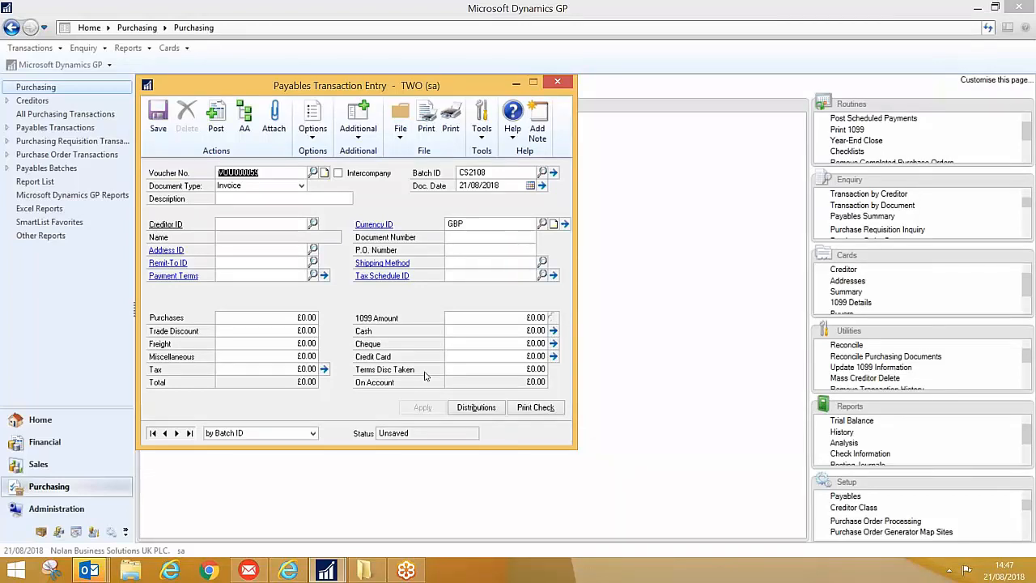
# Switch to eRequest in Internet Explorer and open the list of invoices awaiting approval.
pyautogui.moveTo(293, 574)
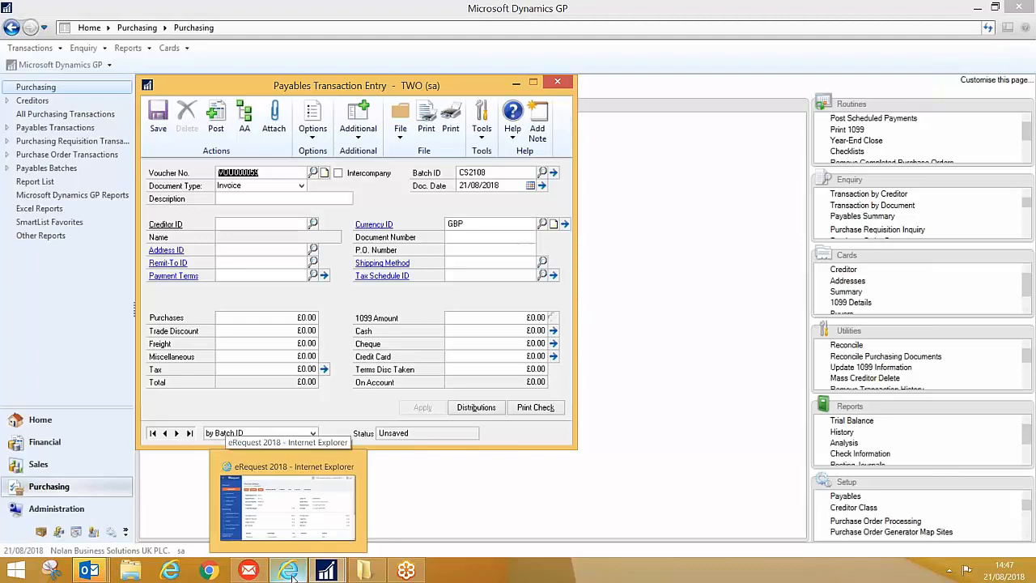
pyautogui.click(293, 574)
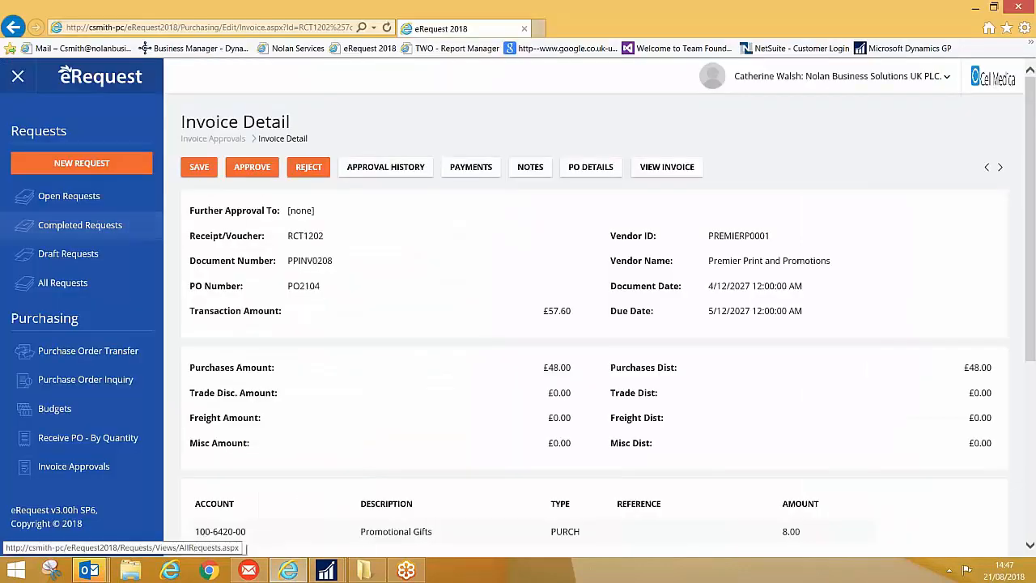
pyautogui.click(32, 467)
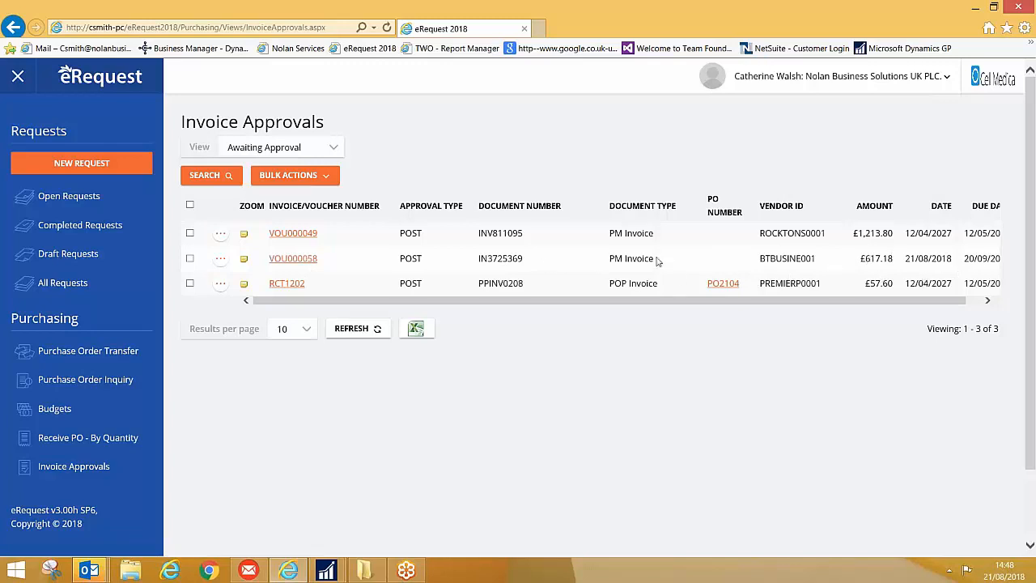
# View the PDF and headset image attached to voucher VOU000058 from the invoice approvals list.
pyautogui.click(244, 263)
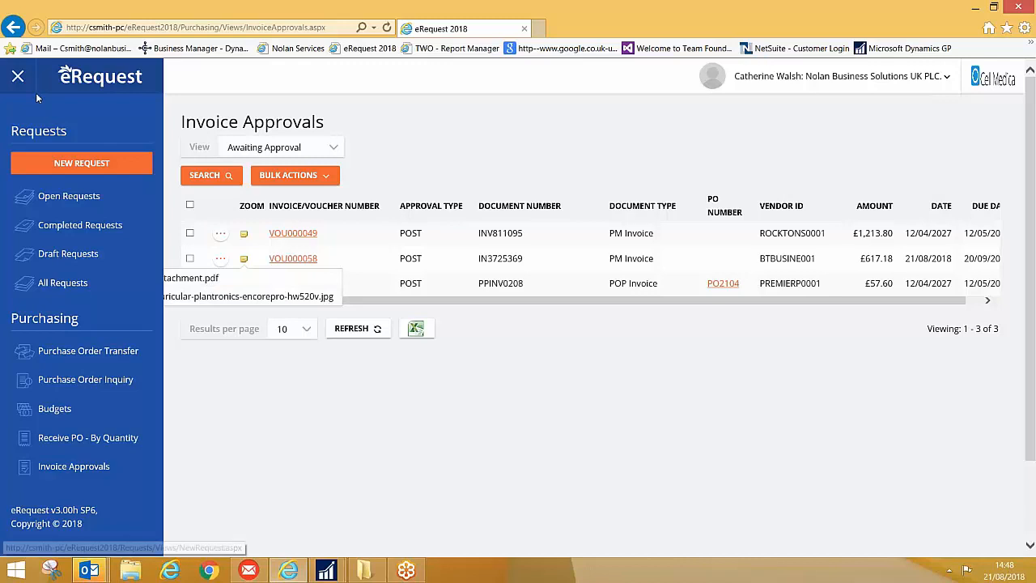
pyautogui.click(190, 277)
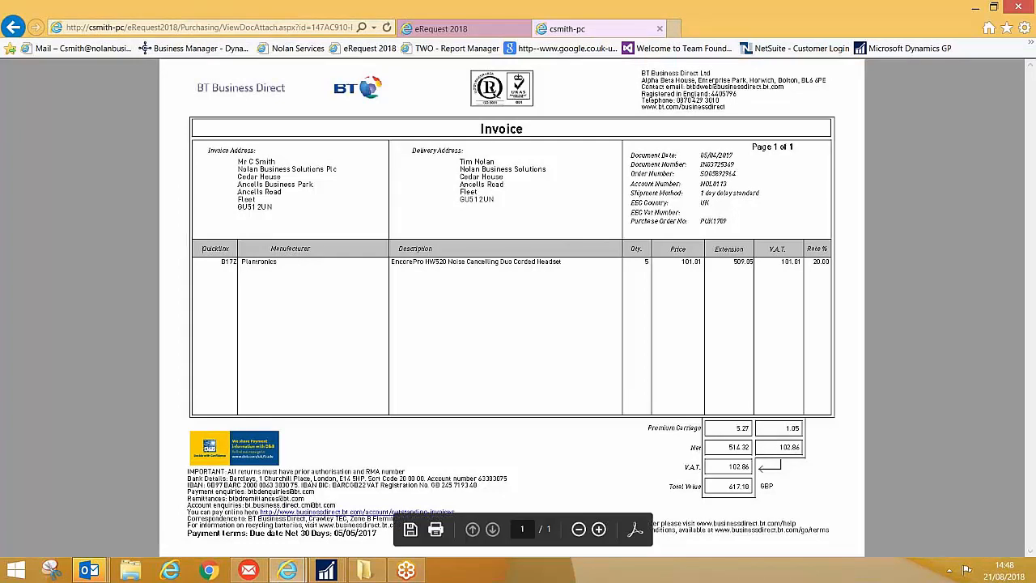
pyautogui.click(462, 31)
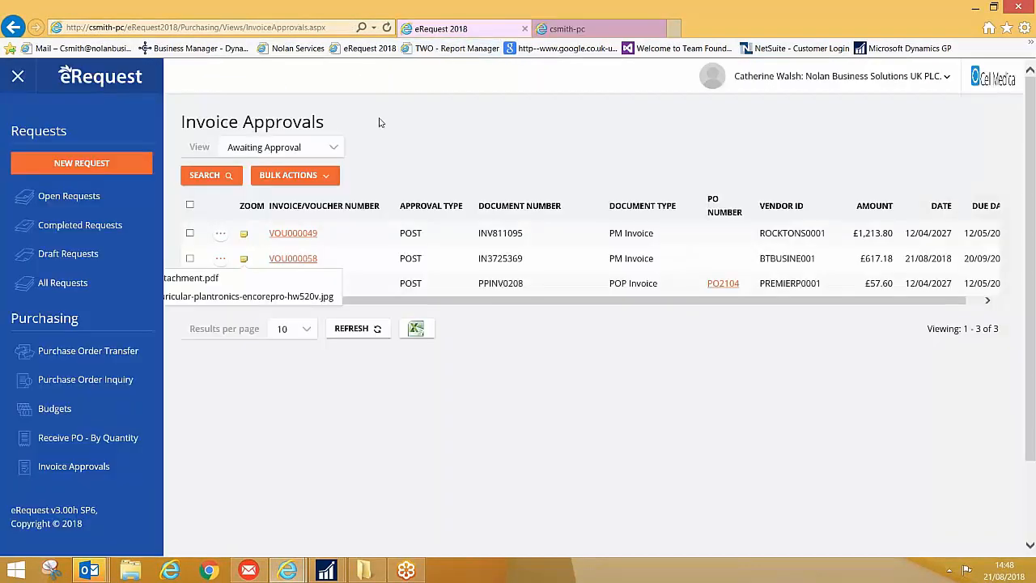
pyautogui.click(215, 296)
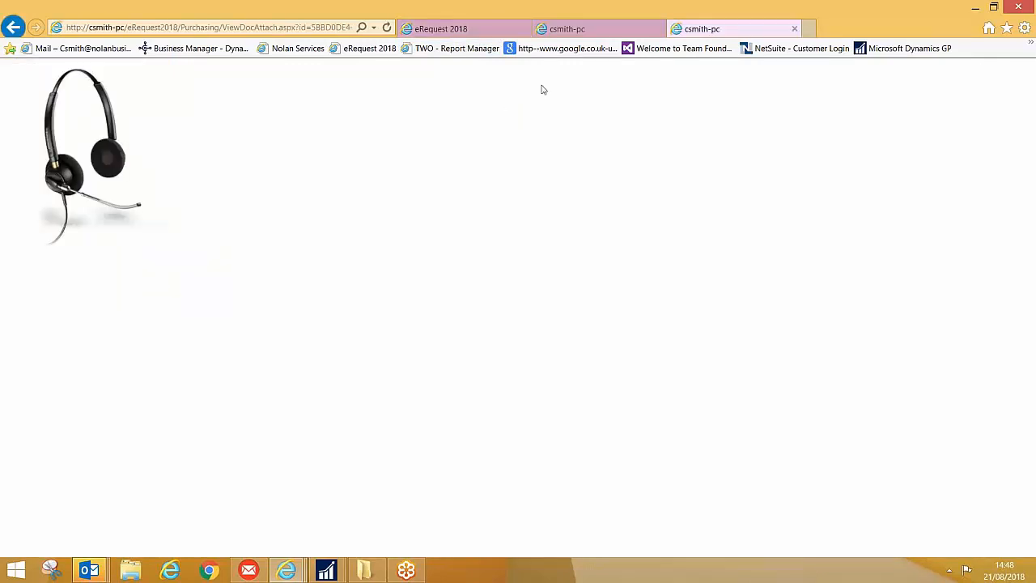
pyautogui.click(604, 34)
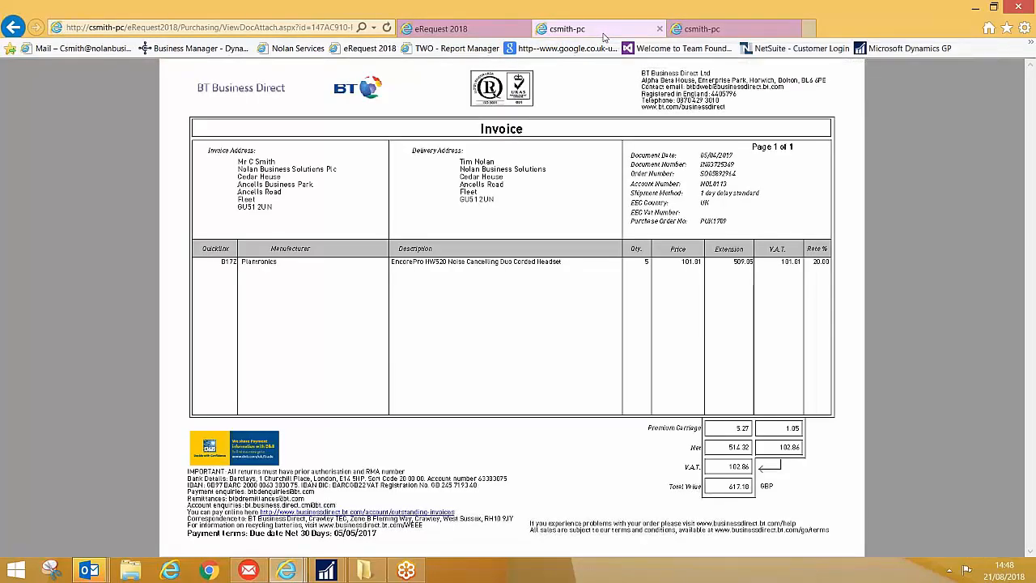
pyautogui.click(442, 30)
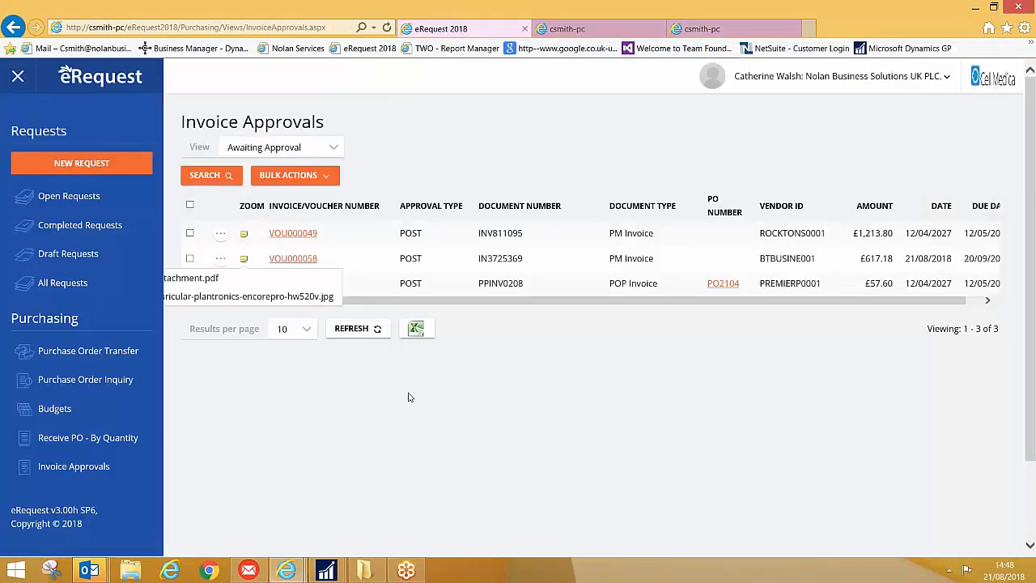
# Open the invoice detail of voucher VOU000058 and review its amounts, account distribution and attached invoice PDF.
pyautogui.click(306, 260)
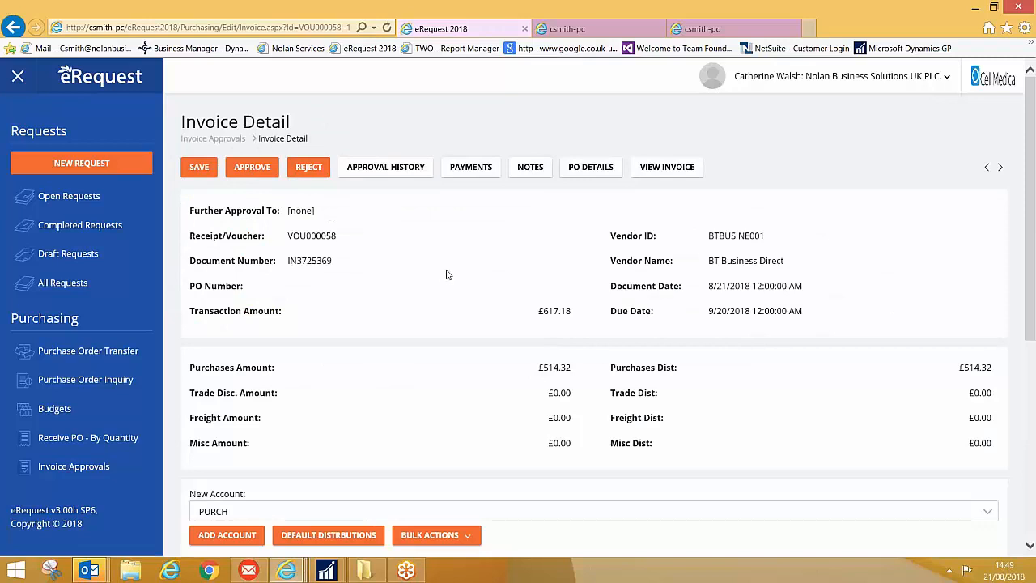
pyautogui.scroll(-3, 467, 291)
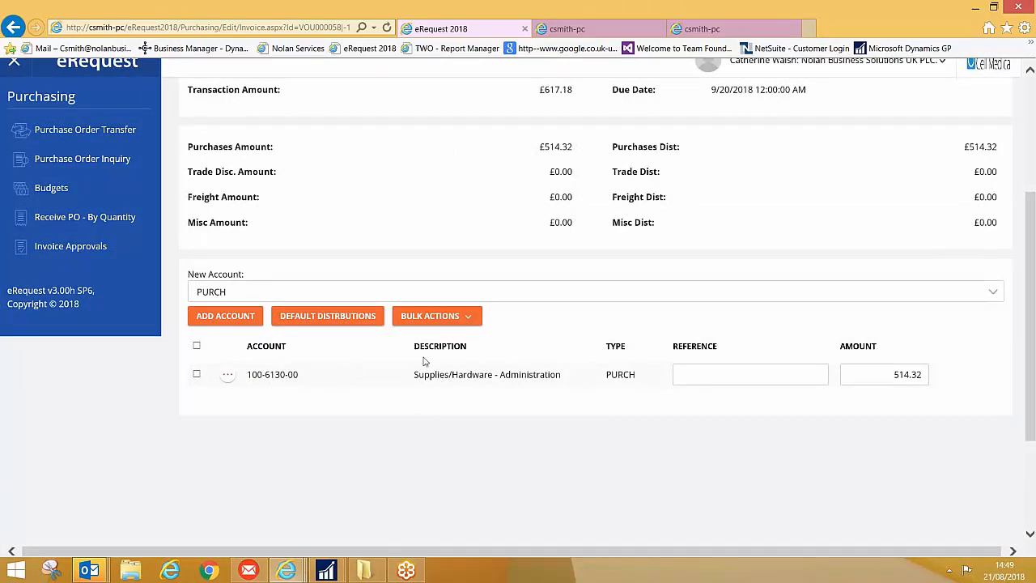
pyautogui.scroll(3, 538, 323)
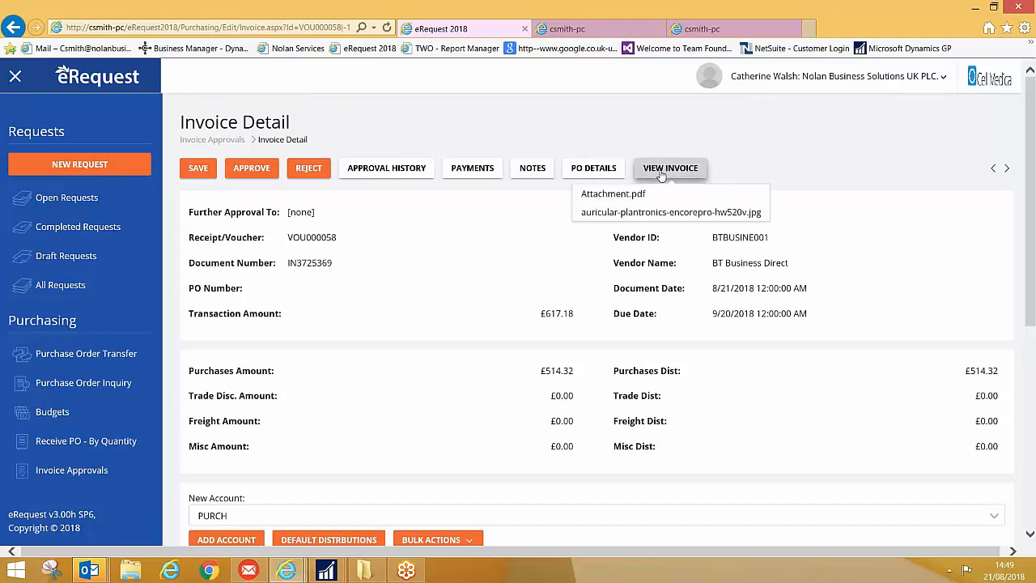
pyautogui.click(625, 195)
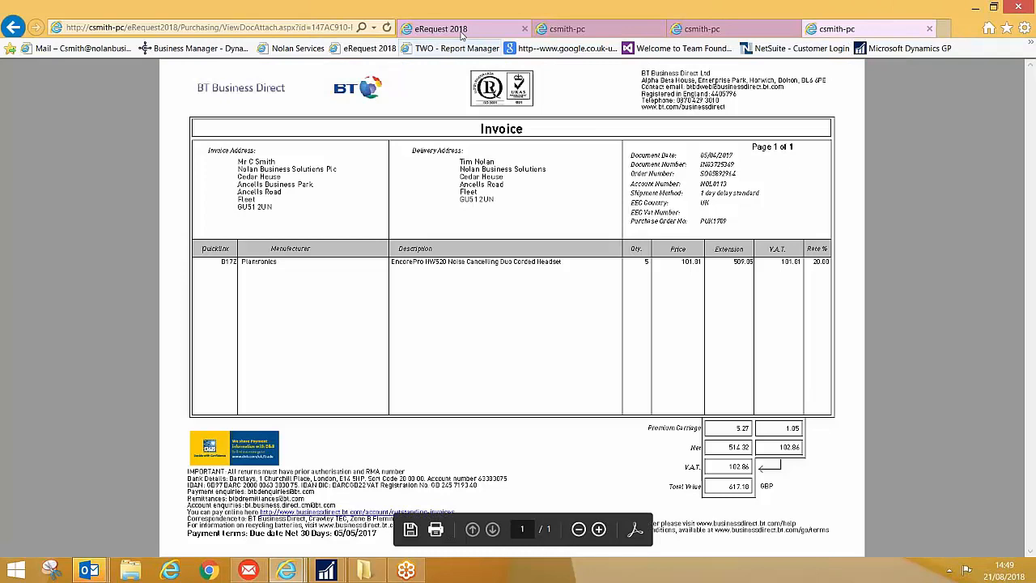
pyautogui.click(441, 28)
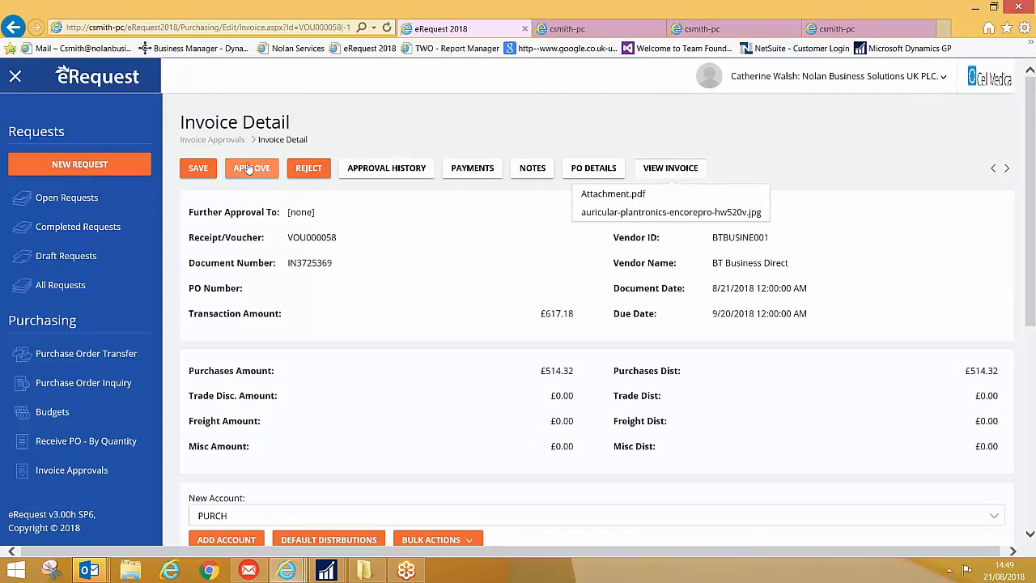
# Approve voucher VOU000058 through a bulk action with the note "OK this is good to post", then return to the approvals list.
pyautogui.click(217, 140)
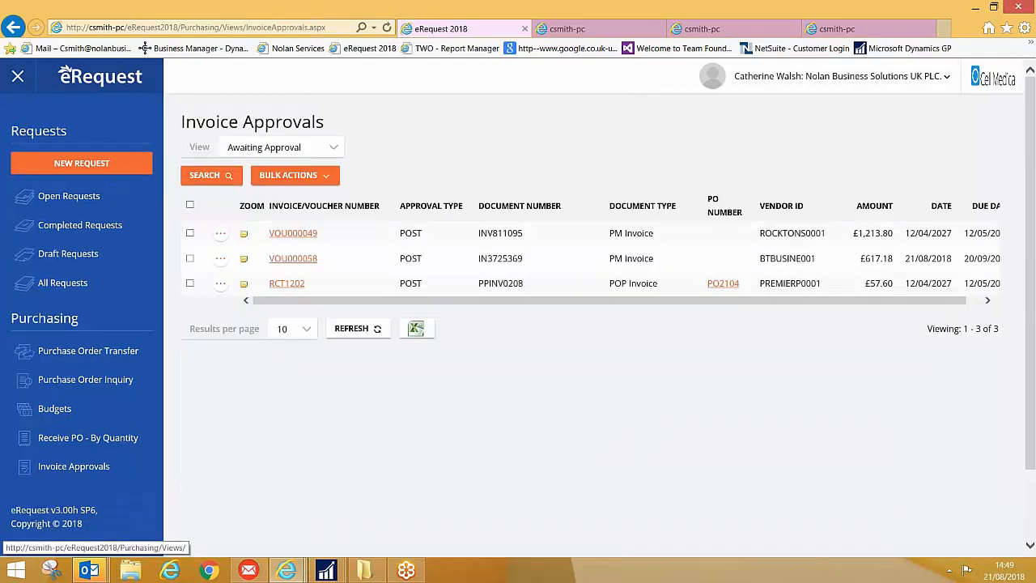
pyautogui.click(221, 259)
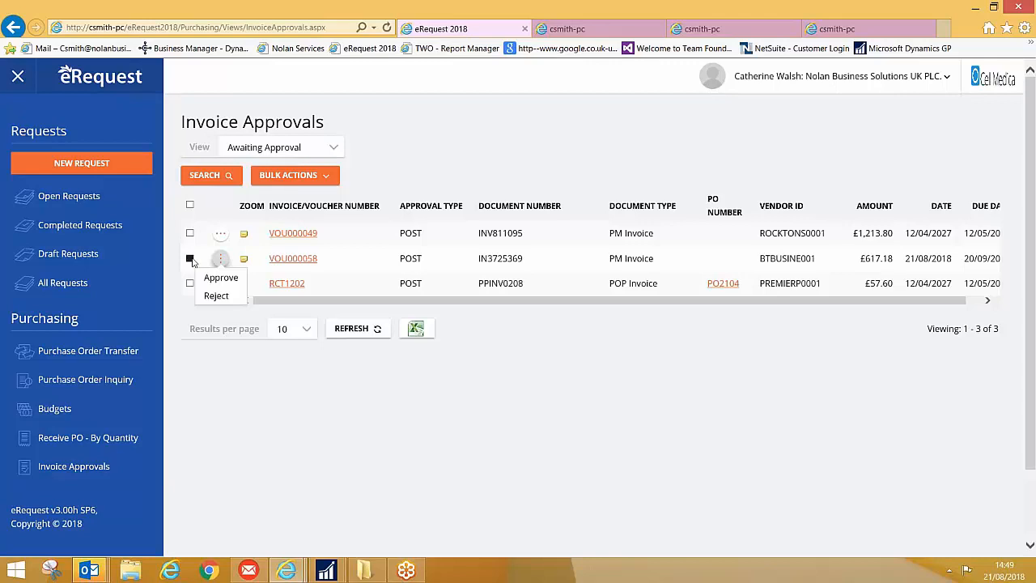
pyautogui.click(191, 259)
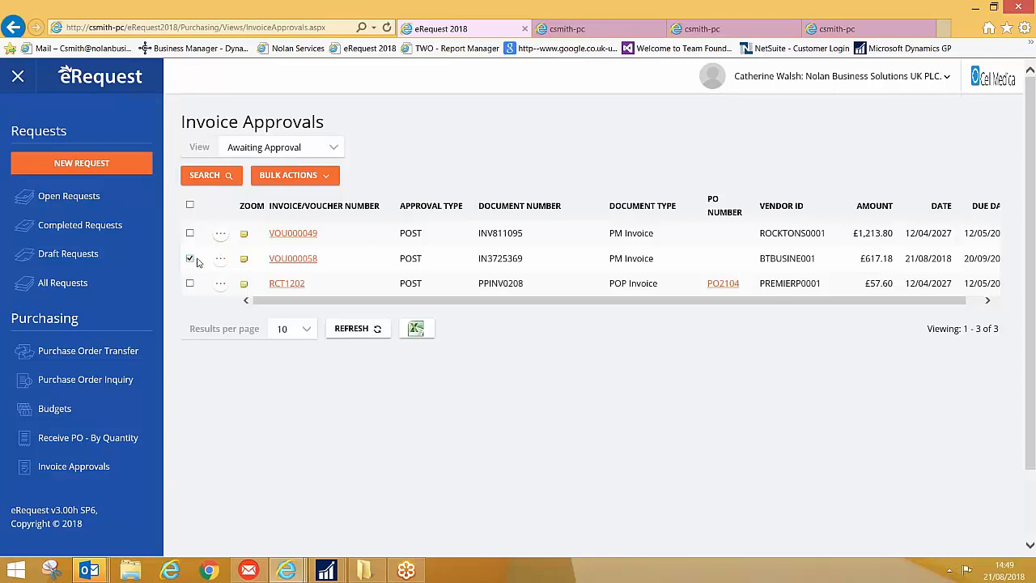
pyautogui.click(297, 178)
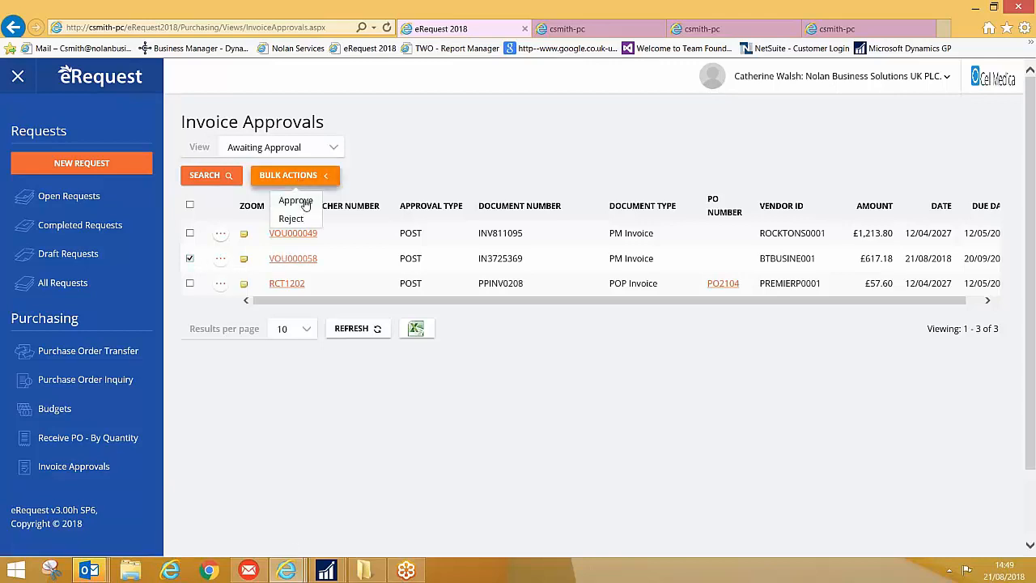
pyautogui.click(306, 203)
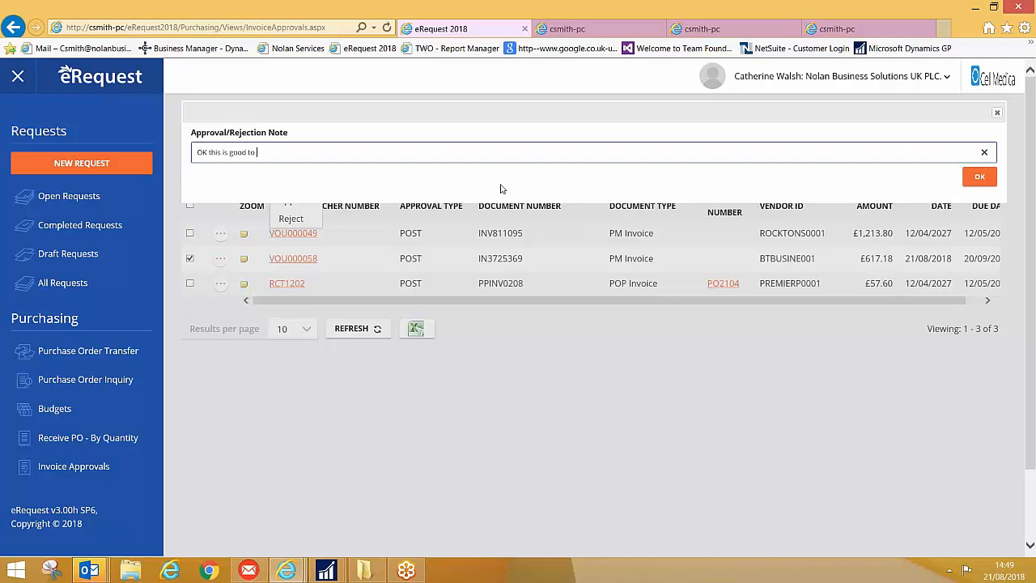
pyautogui.write('OK this is good to post')
pyautogui.click(980, 178)
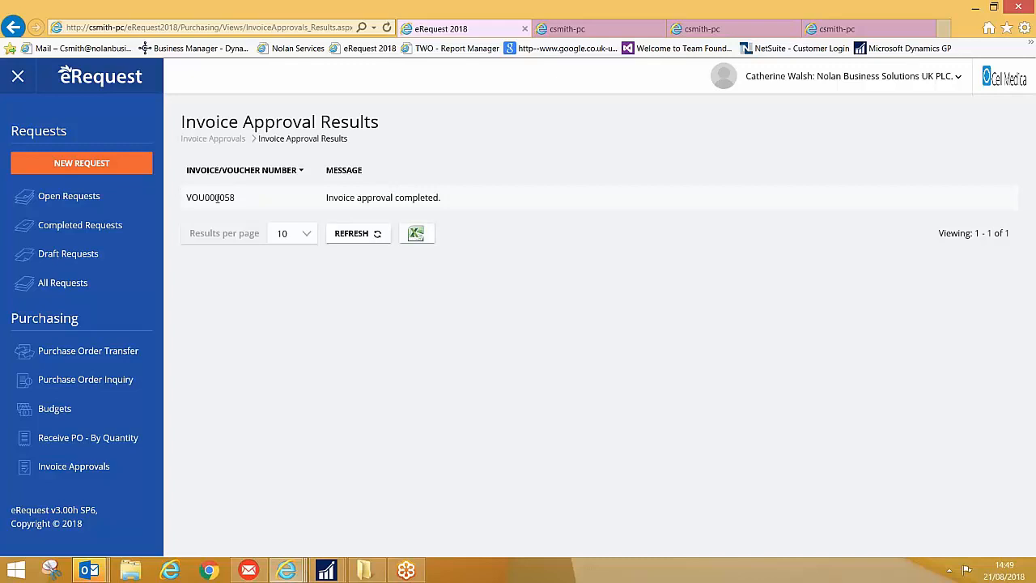
pyautogui.tripleClick(389, 197)
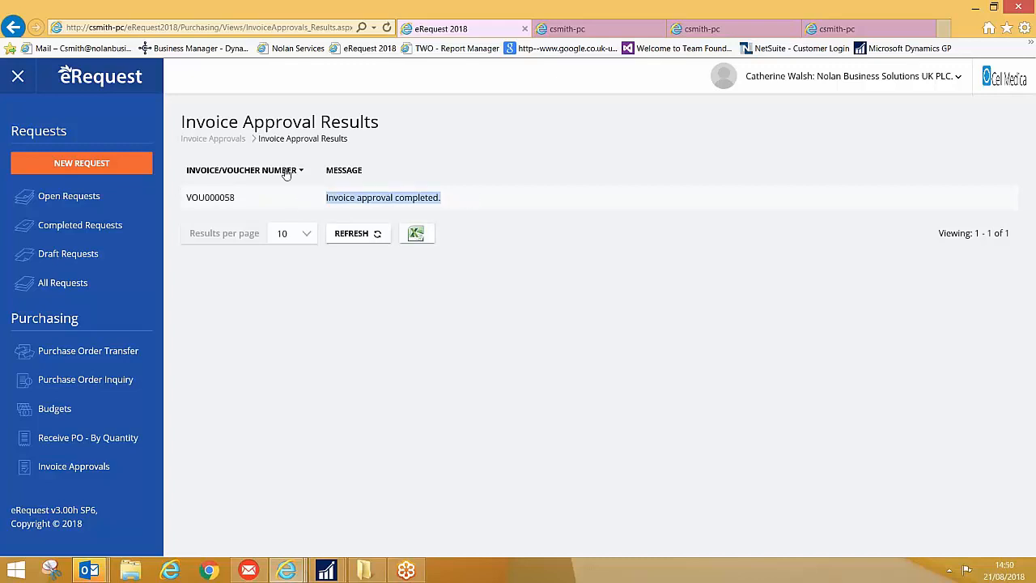
pyautogui.click(226, 140)
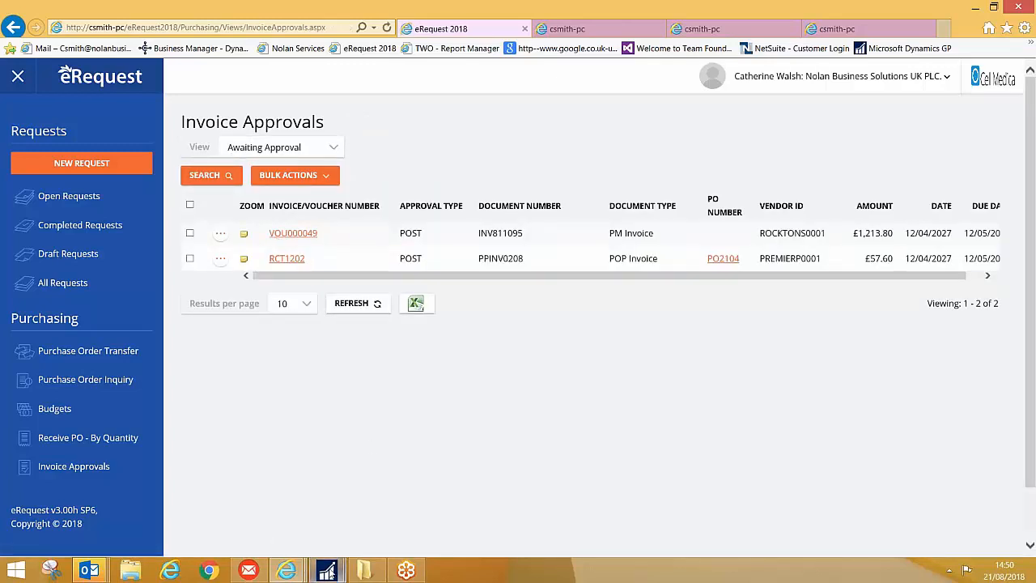
# Switch to Dynamics GP and load voucher VOU000058 in Payables Transaction Entry.
pyautogui.click(325, 571)
pyautogui.click(390, 453)
pyautogui.click(274, 172)
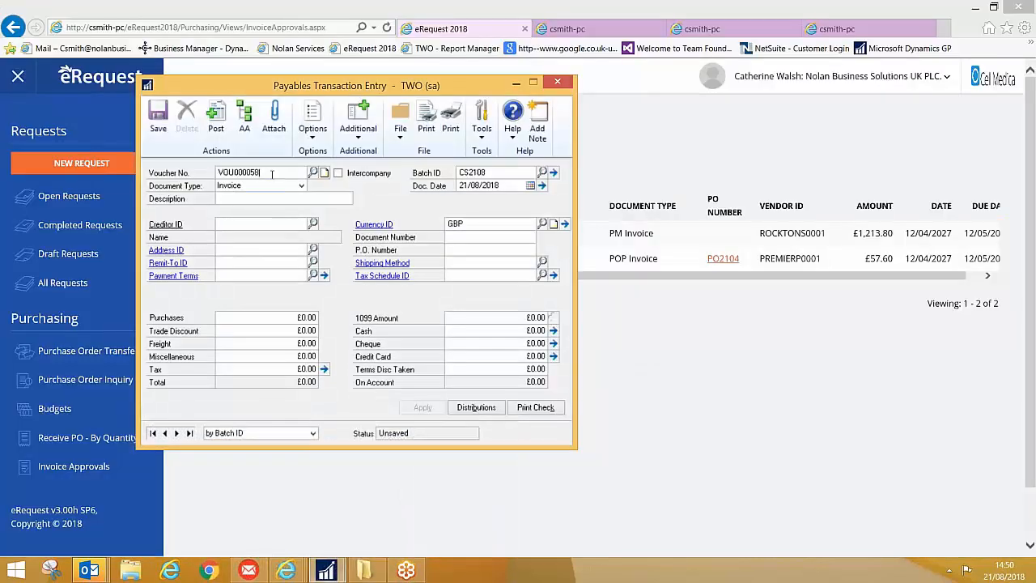
pyautogui.press('Tab')
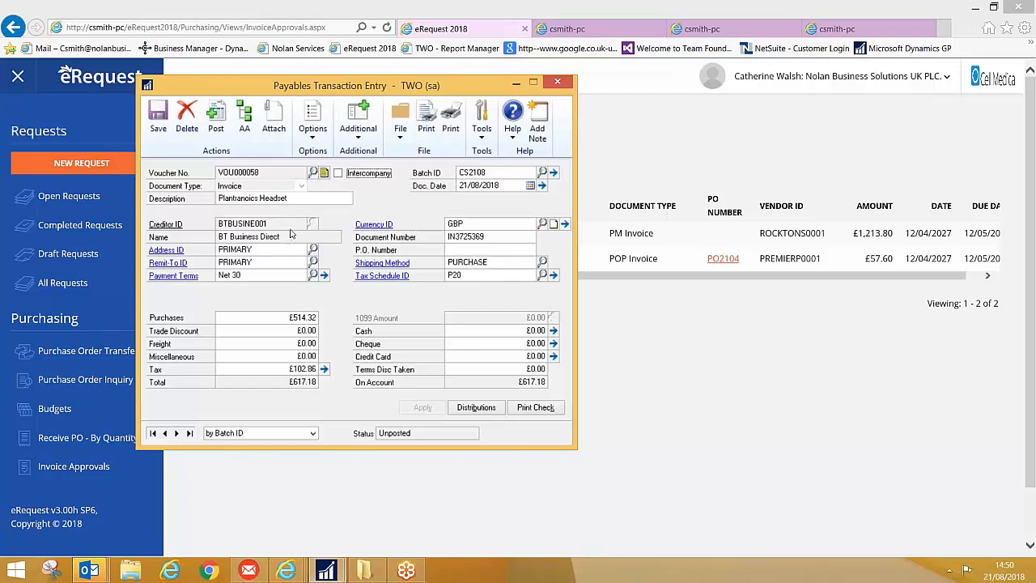
# Check the invoice's eRequest approval status and read the approval note recorded against the voucher.
pyautogui.click(363, 128)
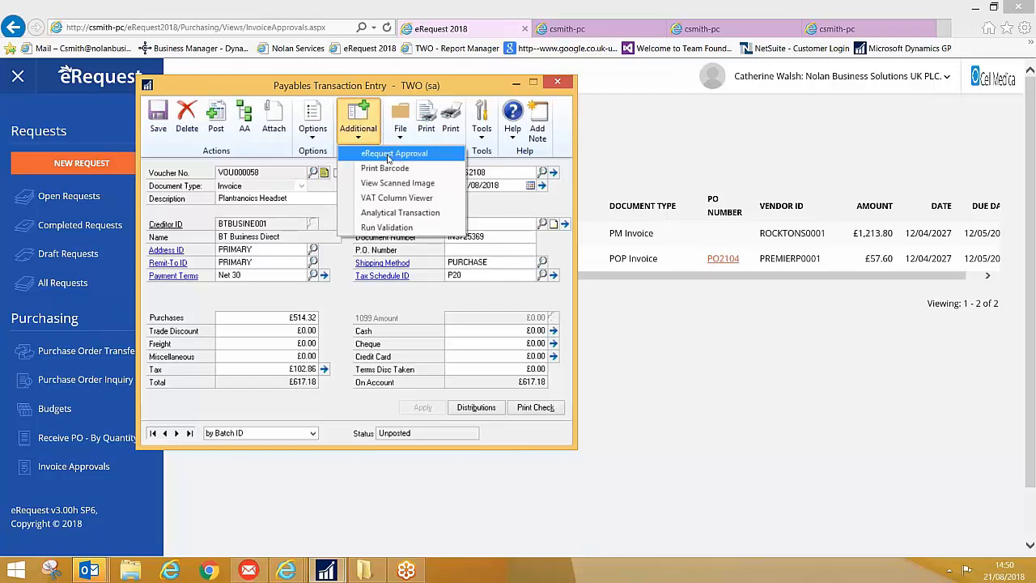
pyautogui.click(374, 154)
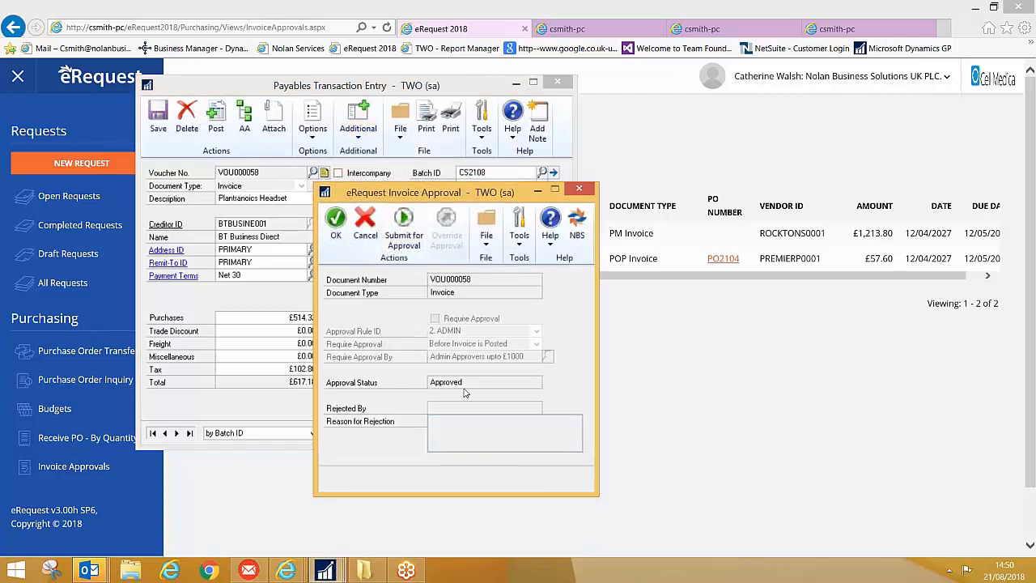
pyautogui.click(579, 190)
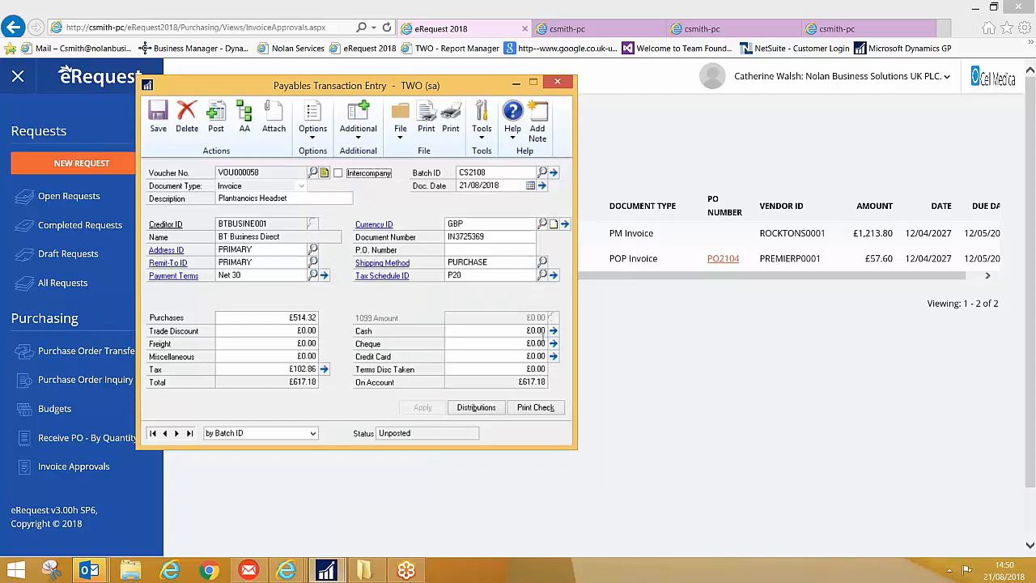
pyautogui.click(325, 174)
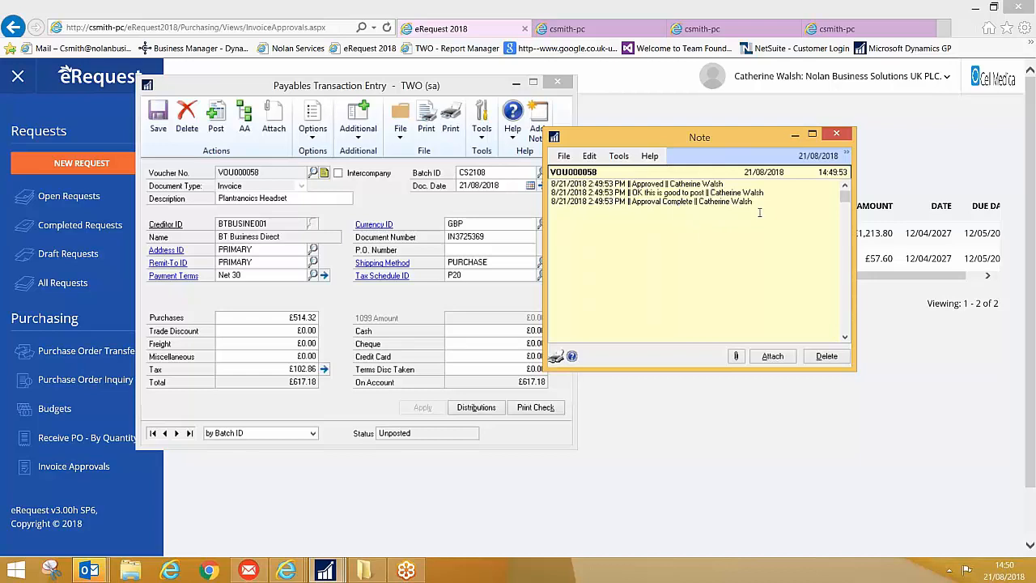
pyautogui.click(836, 133)
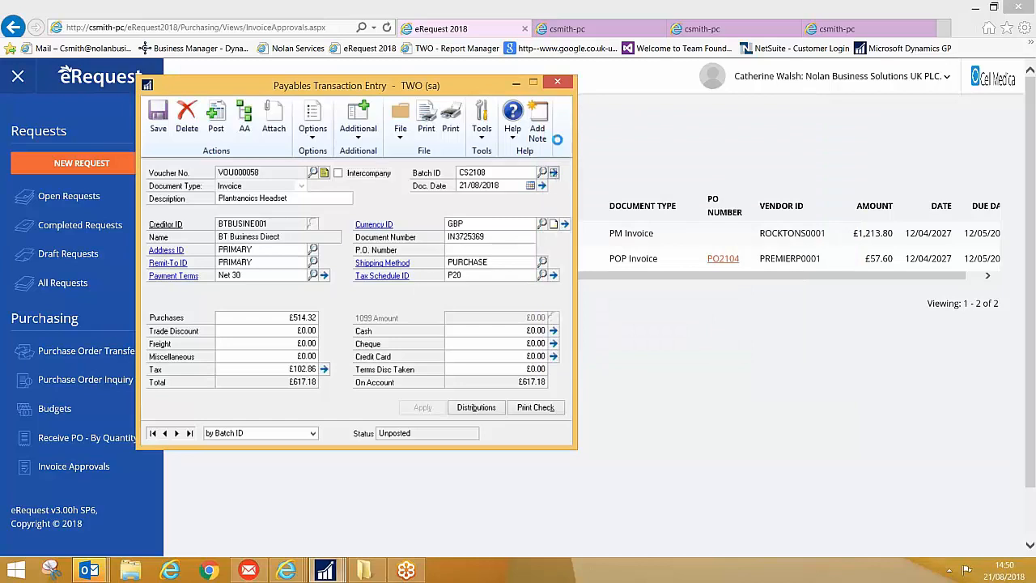
# Open payables batch CS2108 from the invoice and post it.
pyautogui.click(554, 173)
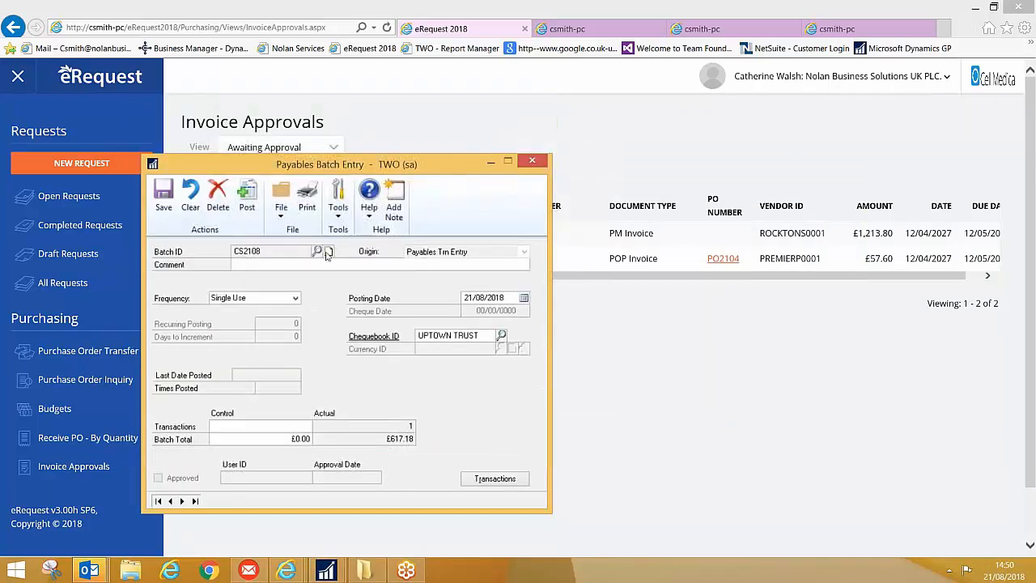
pyautogui.click(248, 198)
pyautogui.click(570, 394)
pyautogui.click(573, 394)
pyautogui.click(632, 393)
pyautogui.click(631, 393)
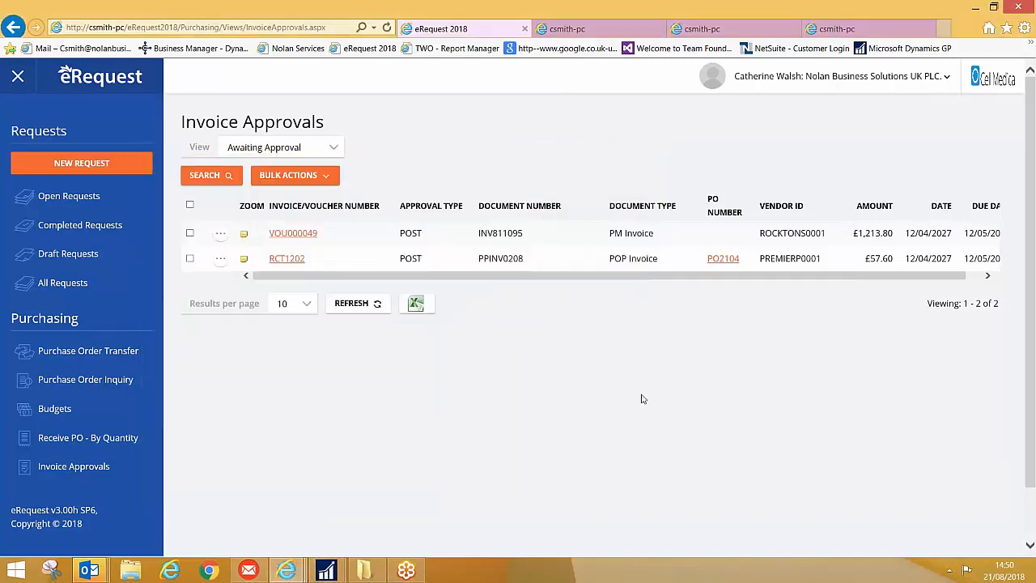